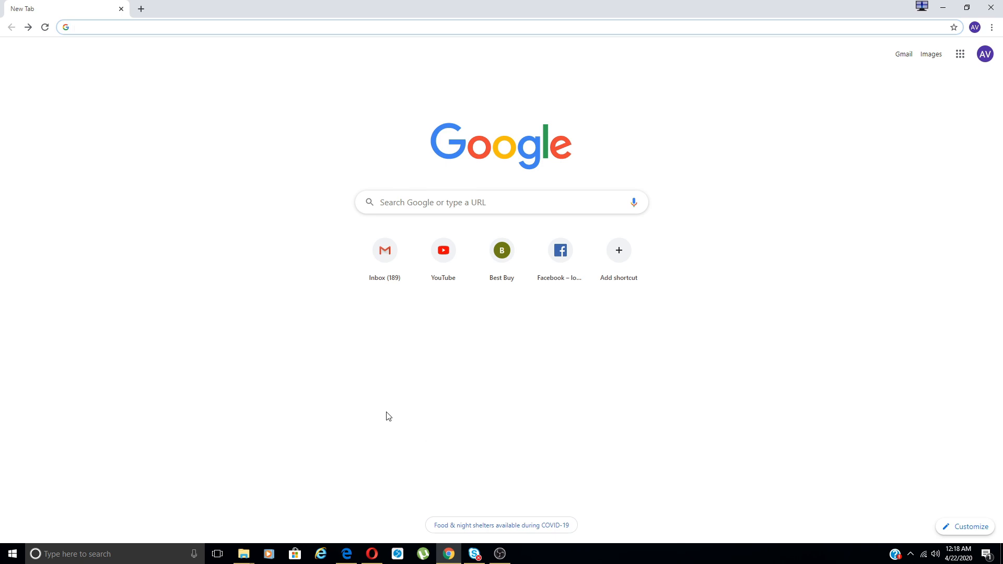
Step: Search the web for "mysql database download" and open the MySQL Downloads page on mysql.com
text(mysql d)
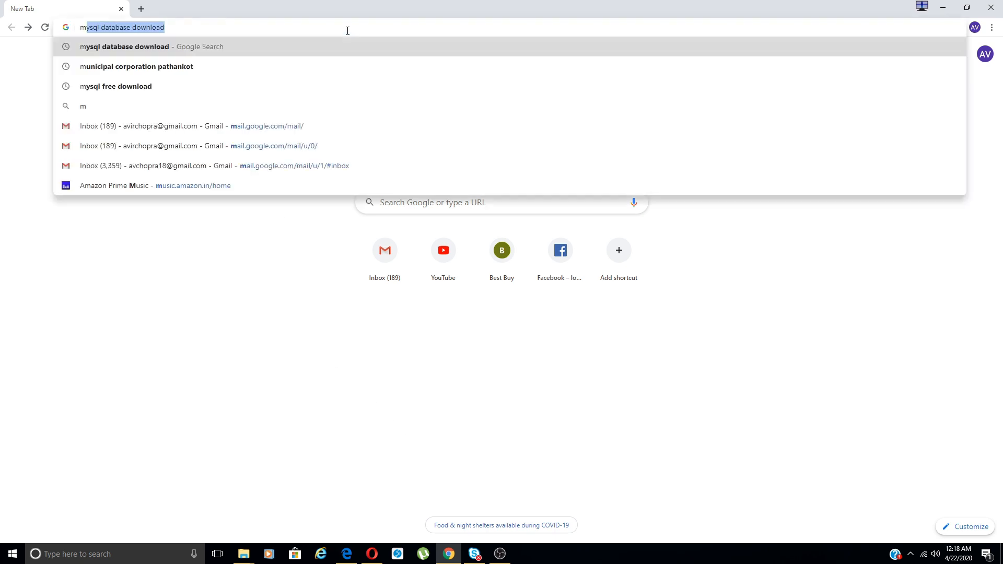
text(ata)
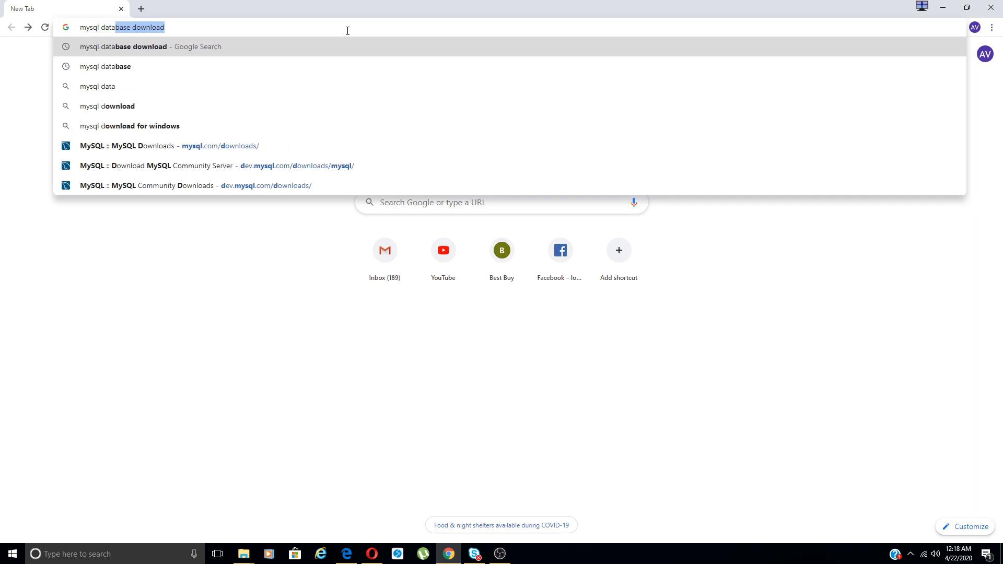
text(base download)
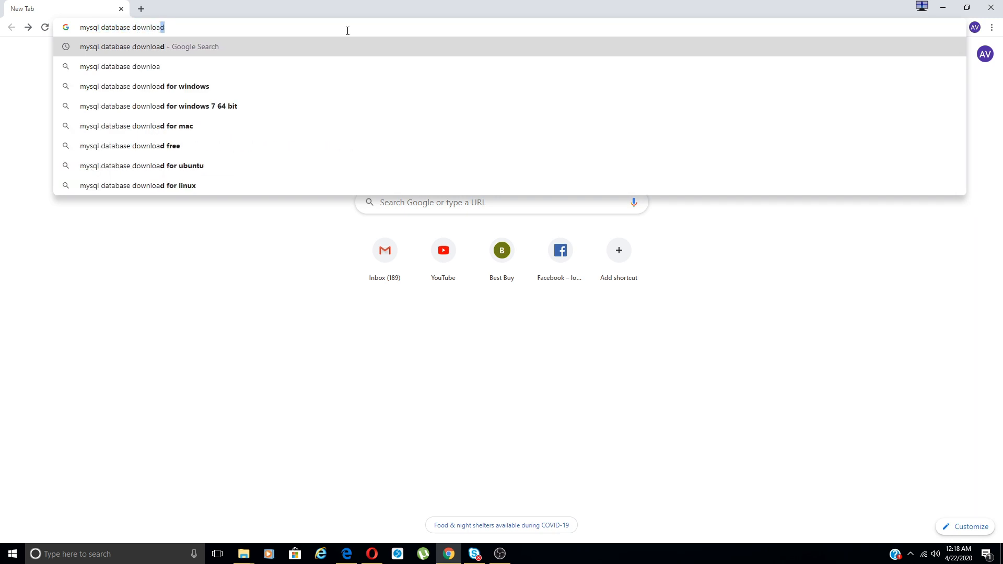
key(Return)
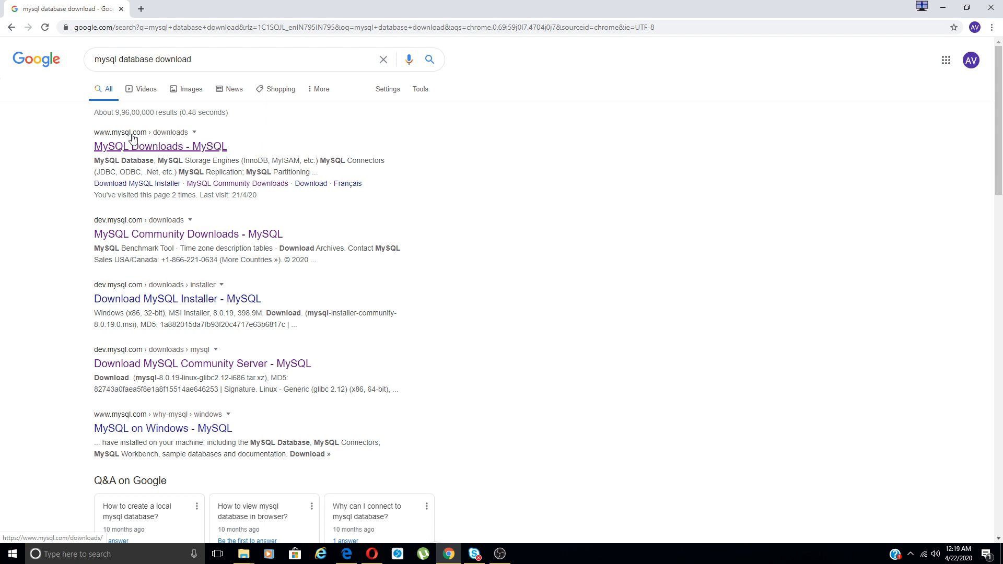
click(158, 150)
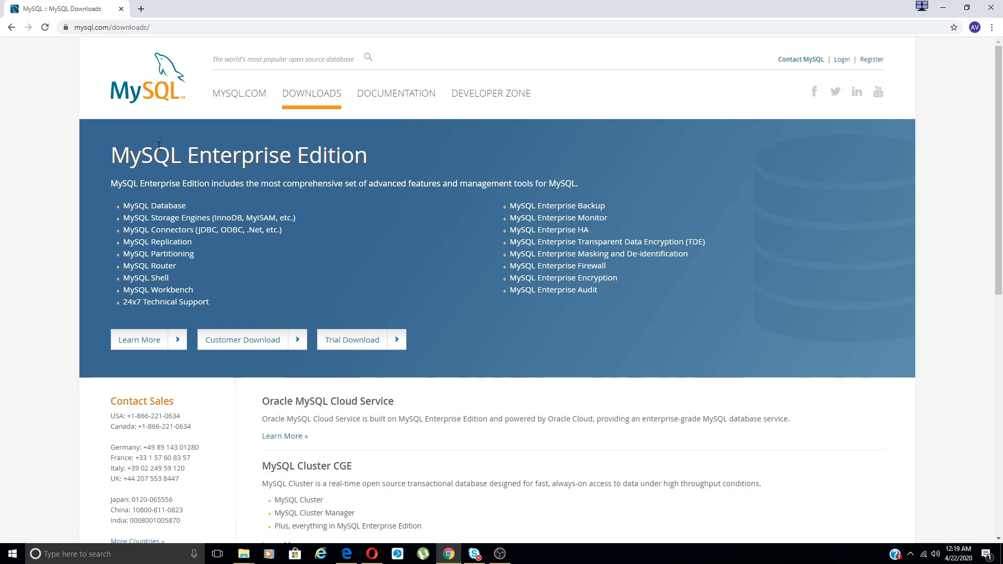
Step: Go through MySQL Community (GPL) Downloads to MySQL Community Server and open the MySQL Installer for Windows download page
scroll(158, 145, down, 2)
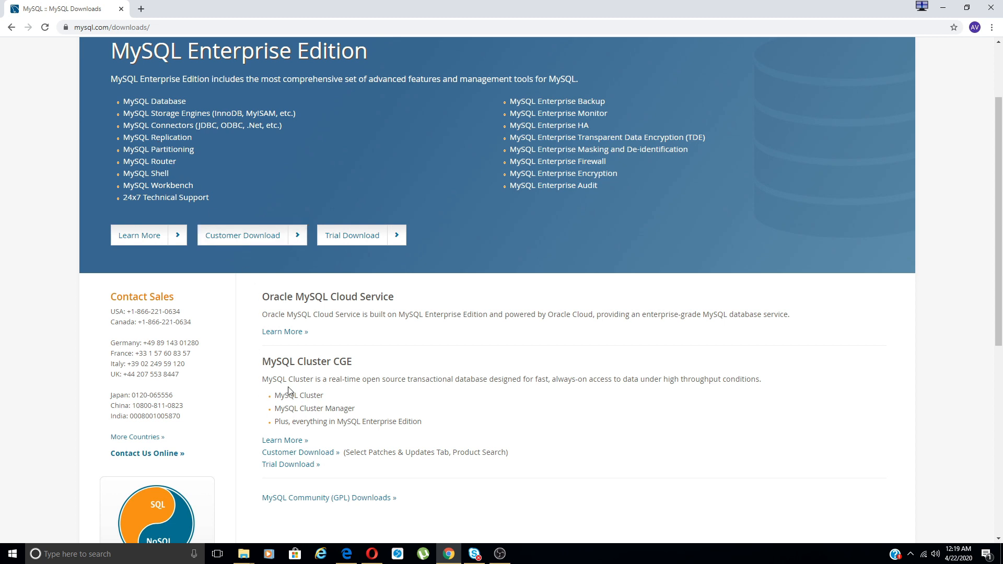
click(318, 502)
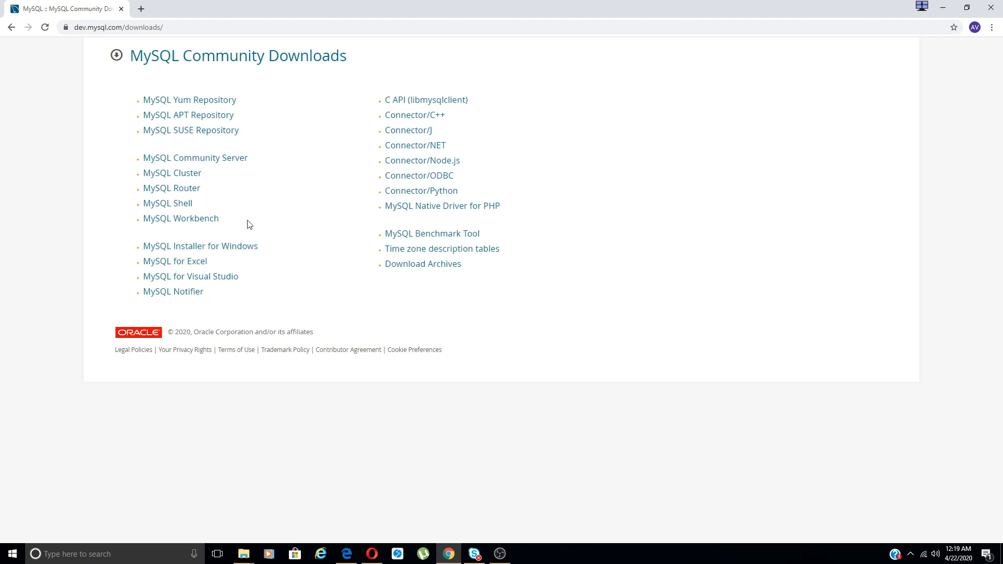
click(233, 159)
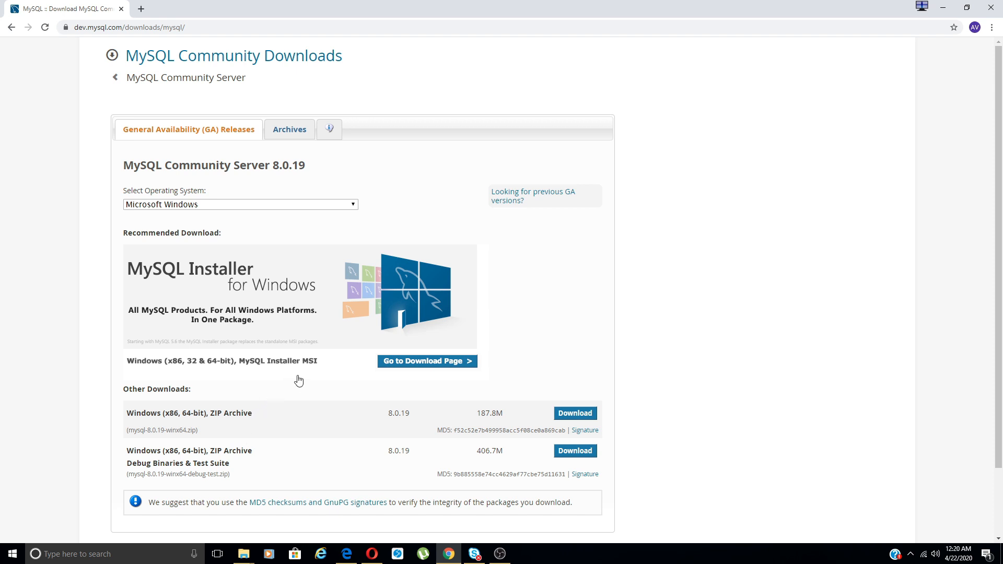
click(394, 361)
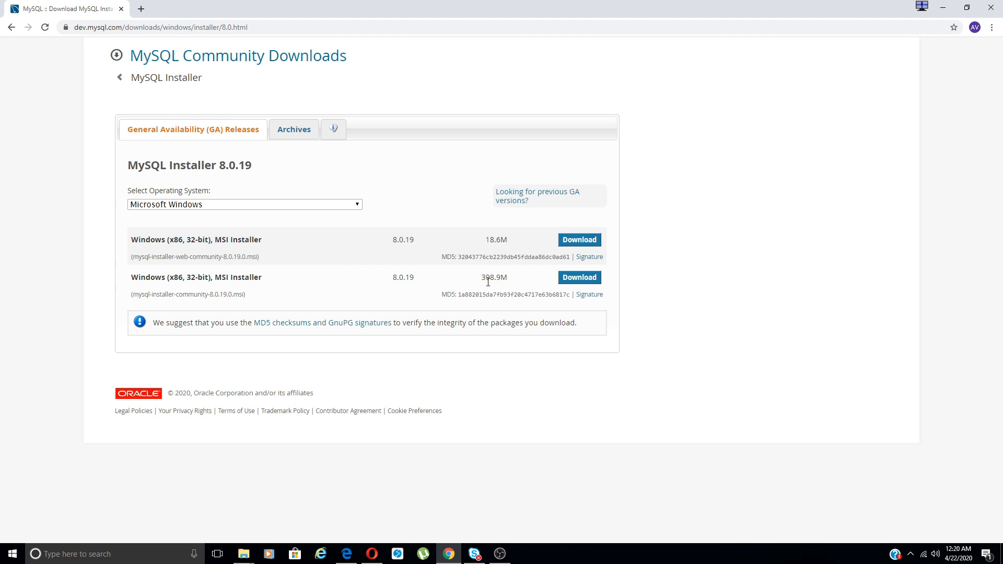
Step: Download the full offline package mysql-installer-community-8.0.19.0.msi without logging in or signing up for an Oracle account
click(565, 280)
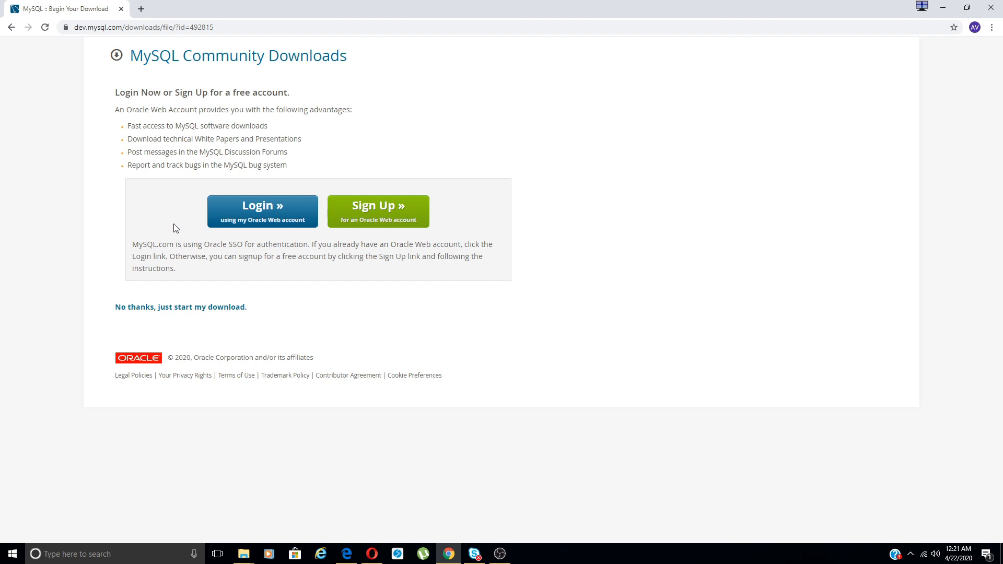
click(174, 309)
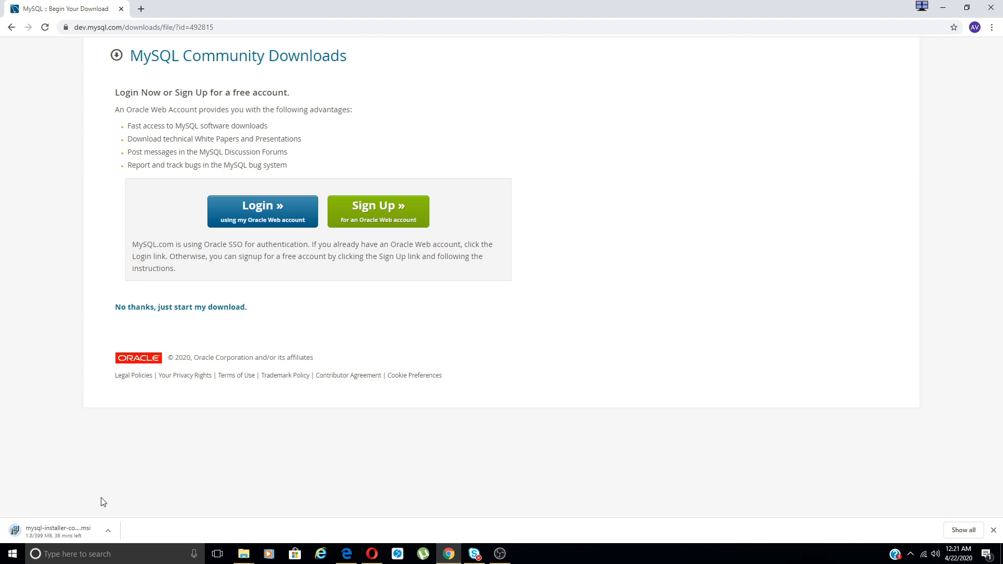
click(109, 527)
click(114, 515)
Step: Minimize the browser and run the mysql-installer-community-8.0.19.0 package from the desktop
click(943, 8)
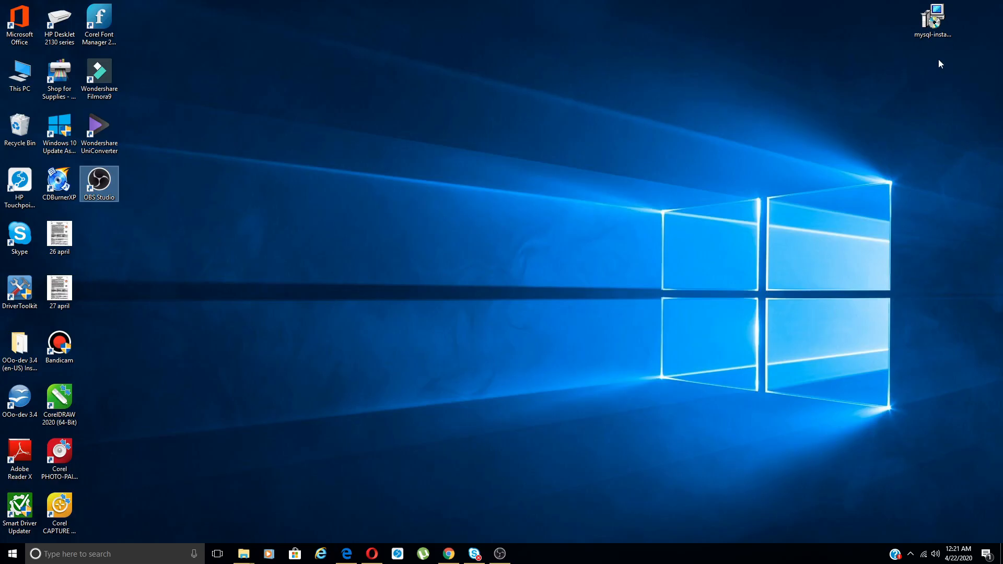
click(932, 21)
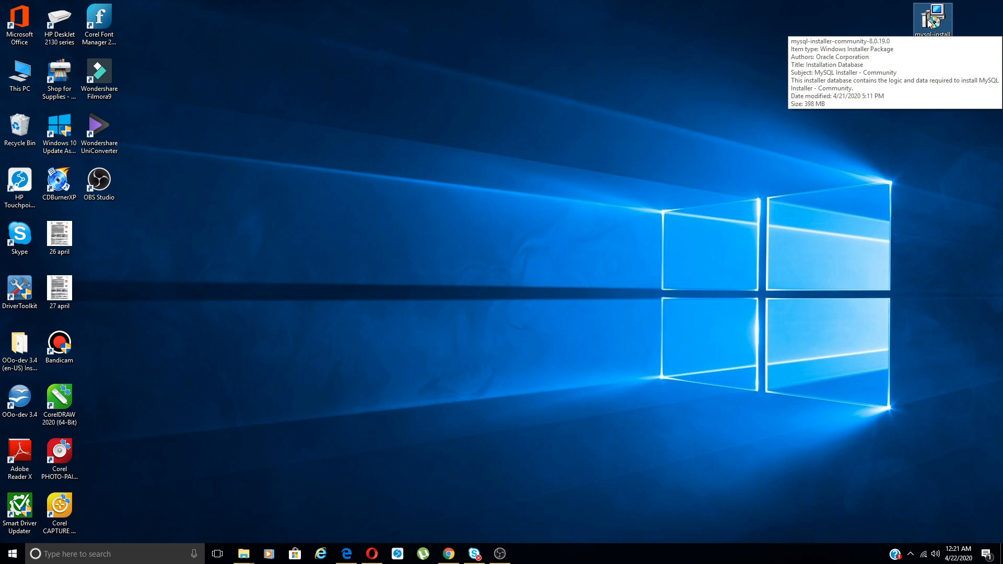
double_click(930, 24)
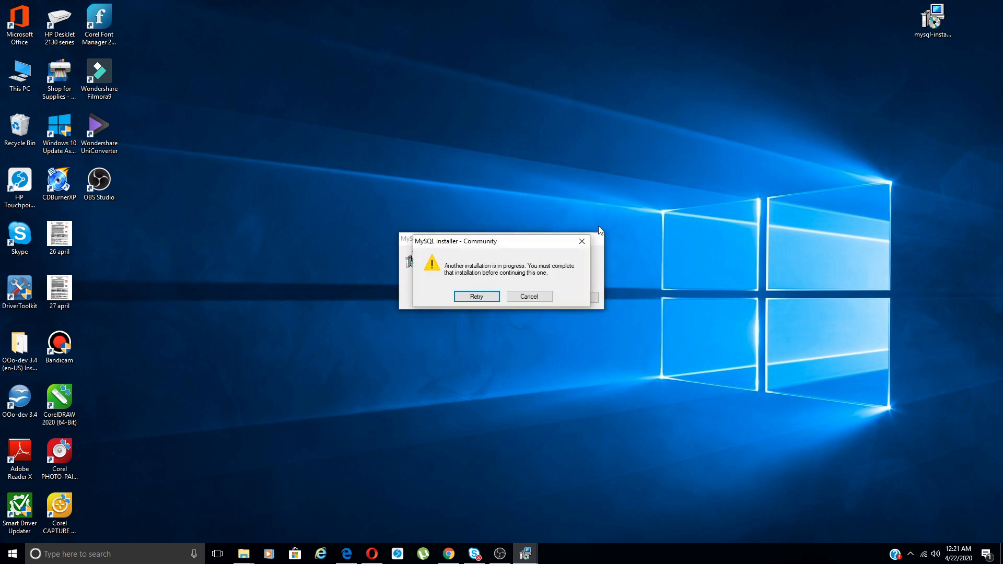
Step: Deal with the conflicting-installation dialog by declining to cancel the setup and retrying the MySQL Installer
click(491, 296)
click(526, 297)
click(527, 297)
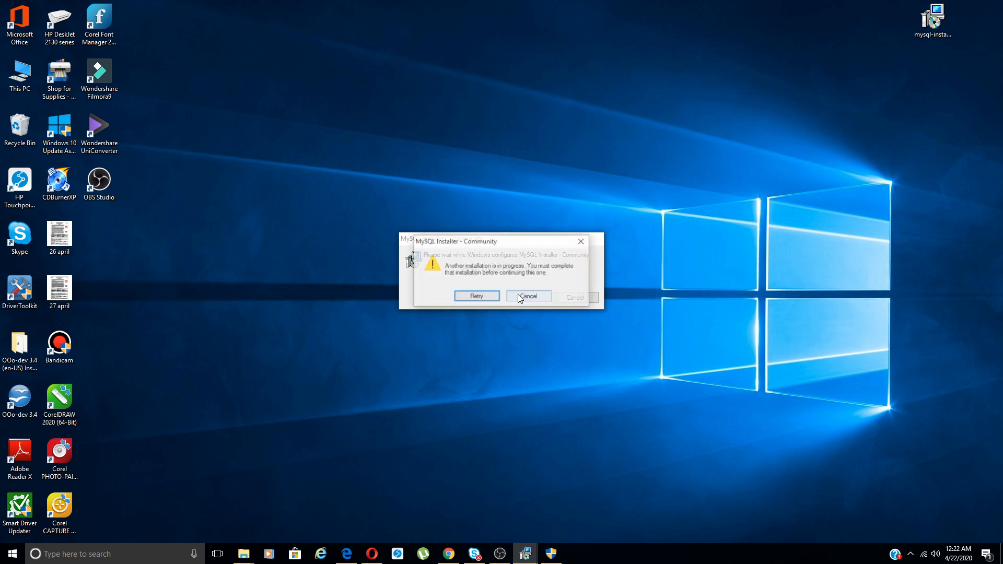
click(520, 297)
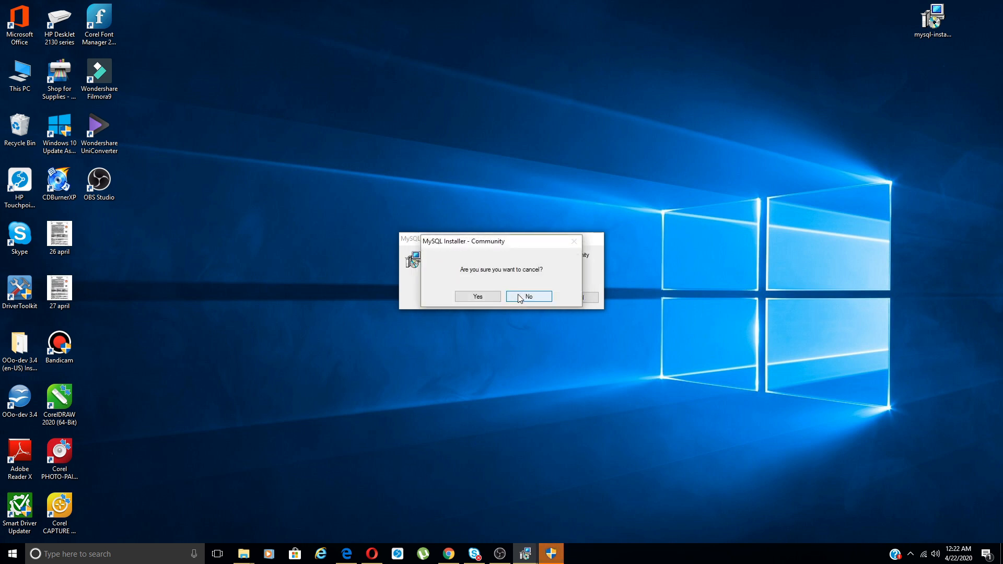
click(520, 296)
click(518, 297)
click(521, 297)
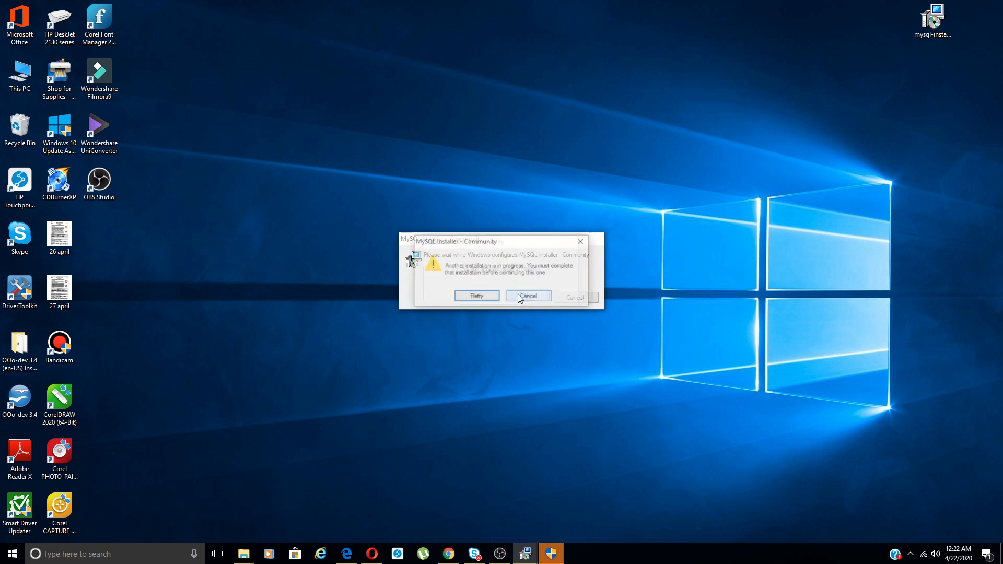
click(533, 297)
click(486, 295)
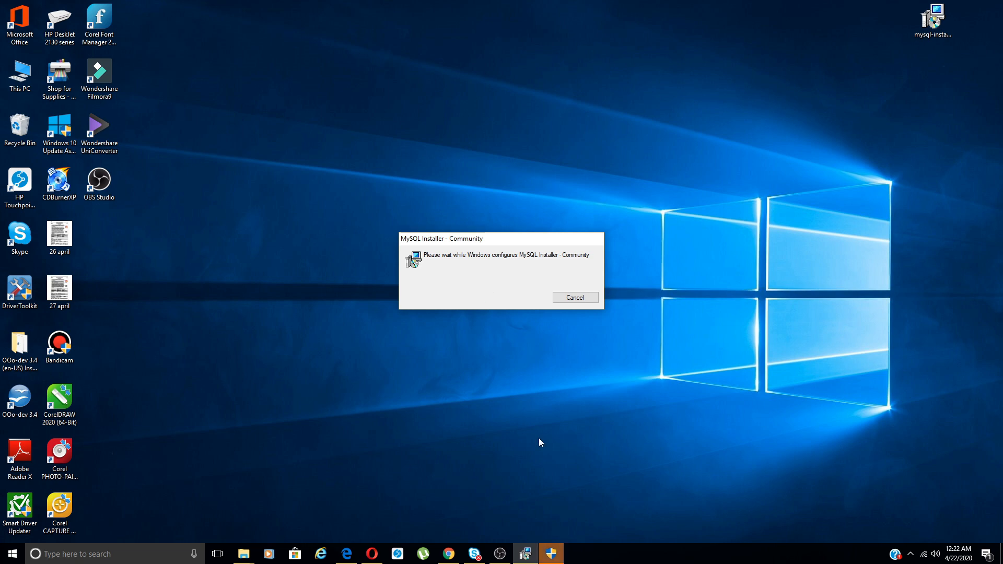
Step: Bring up the pending administrator permission requests and approve them to start MySQL Installer
click(555, 554)
click(462, 341)
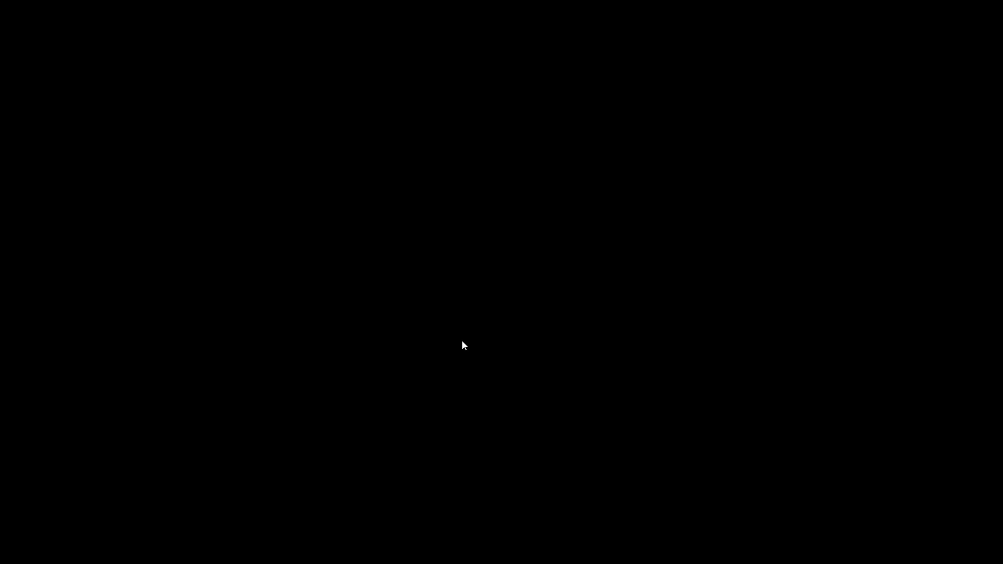
click(462, 340)
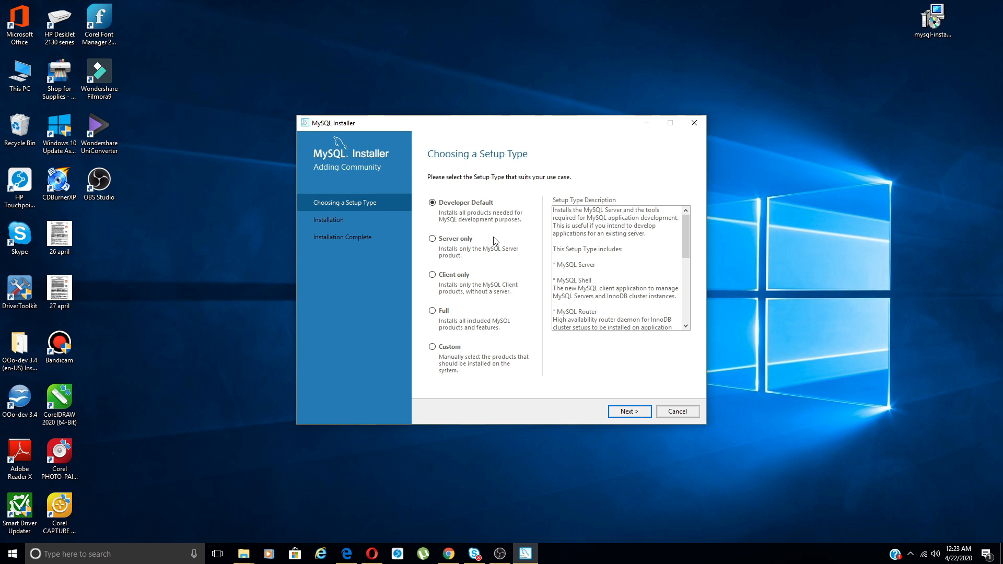
Step: Review the Server only, Client only, Full and Custom setup types, and continue with Developer Default
click(432, 240)
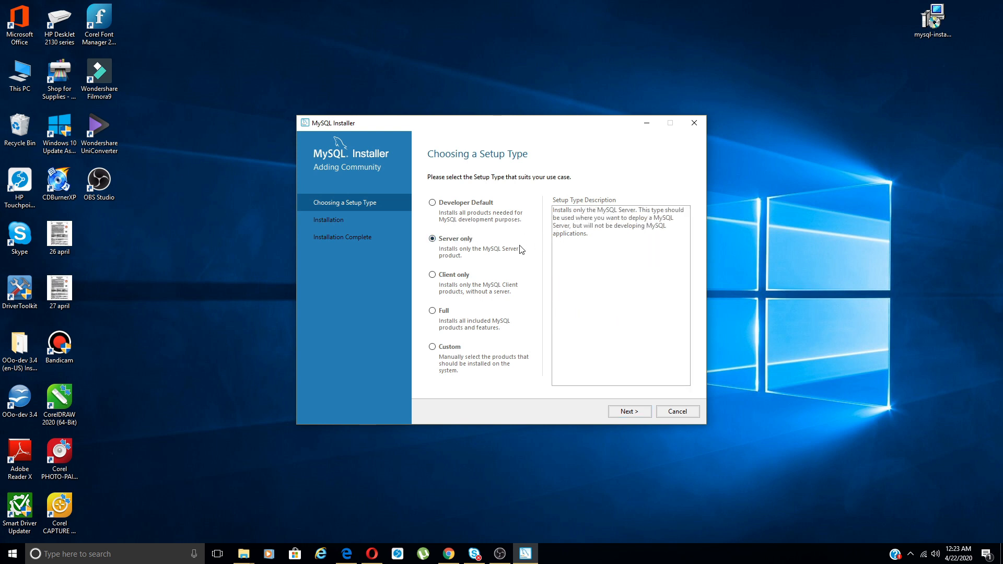
click(432, 275)
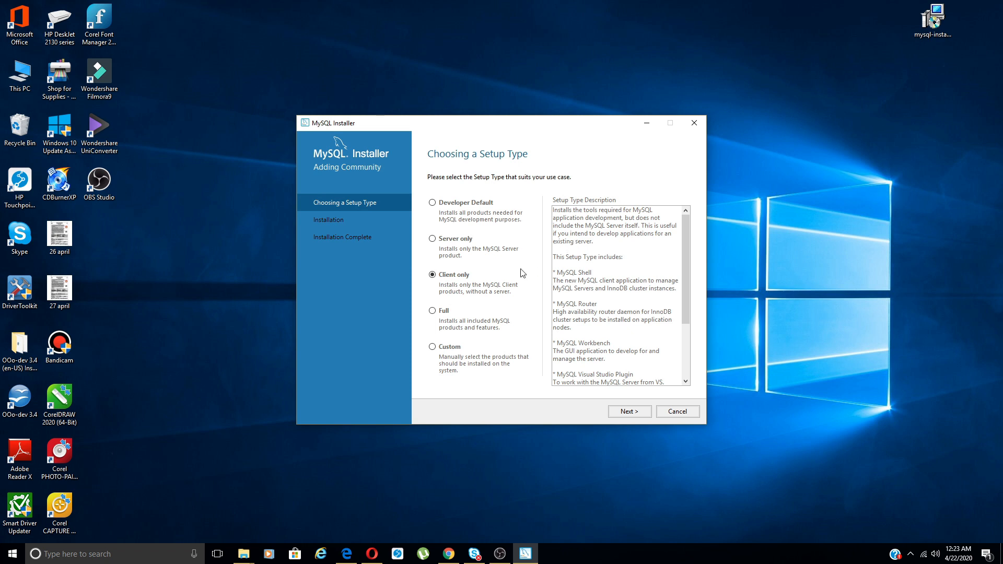
click(433, 311)
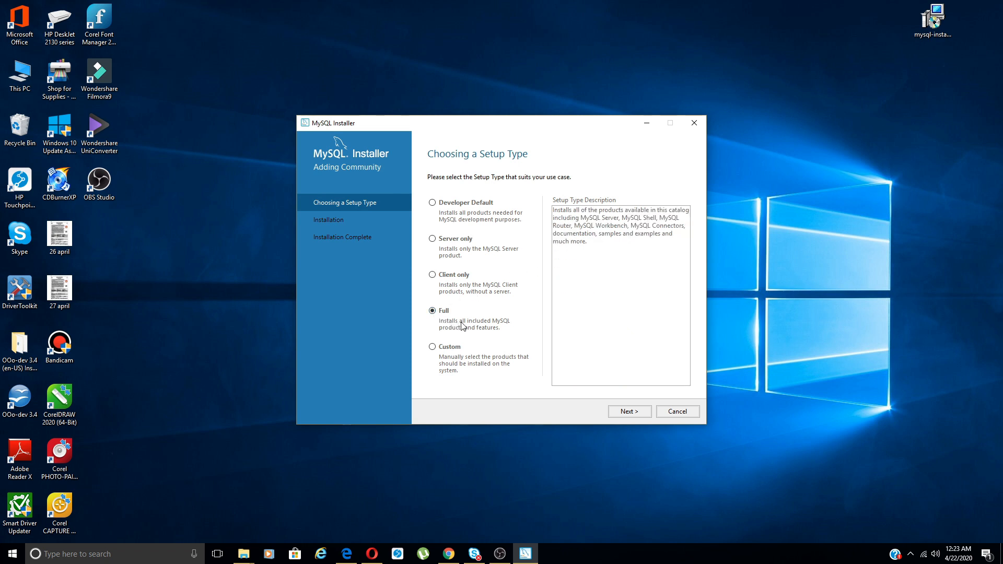
click(433, 347)
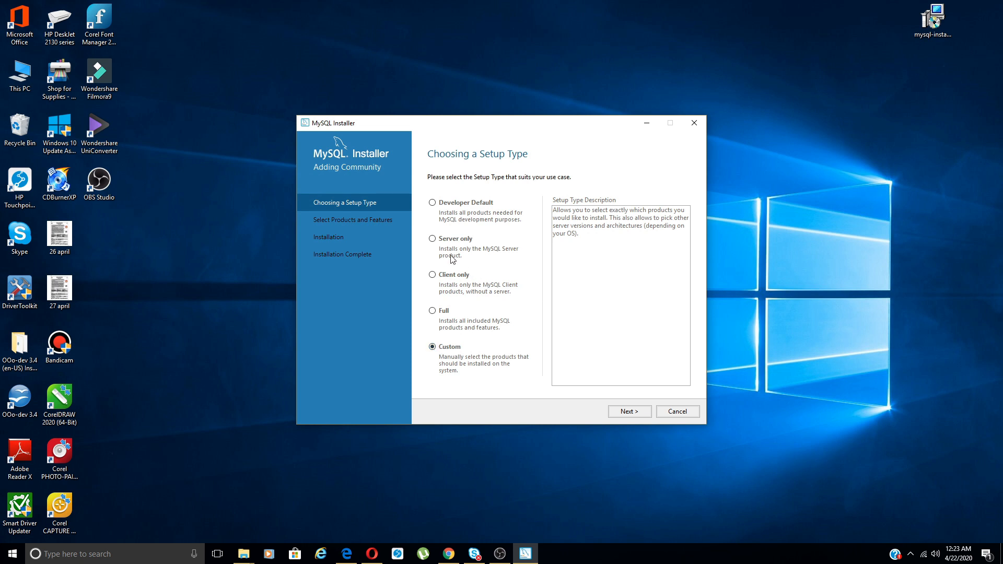
click(432, 204)
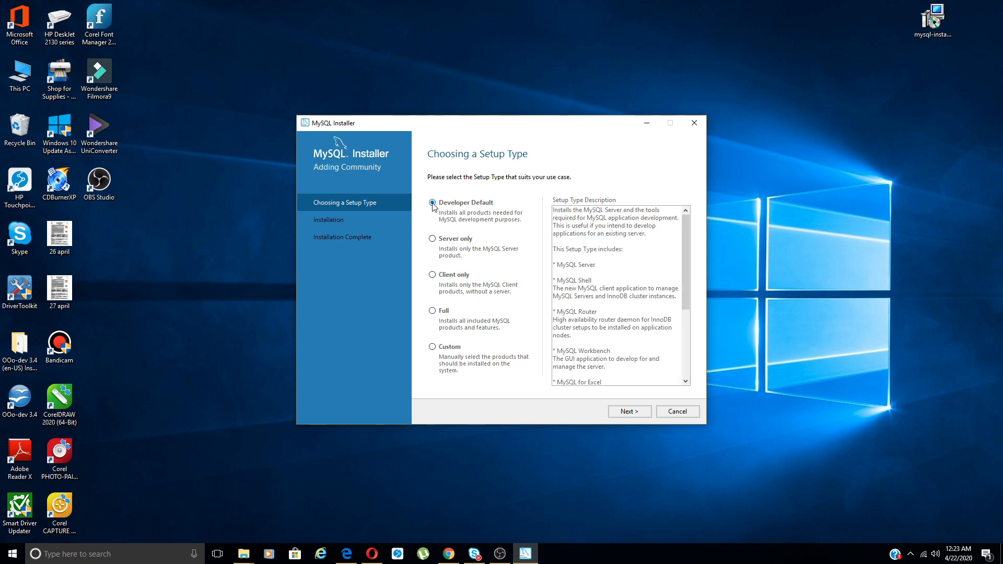
click(630, 412)
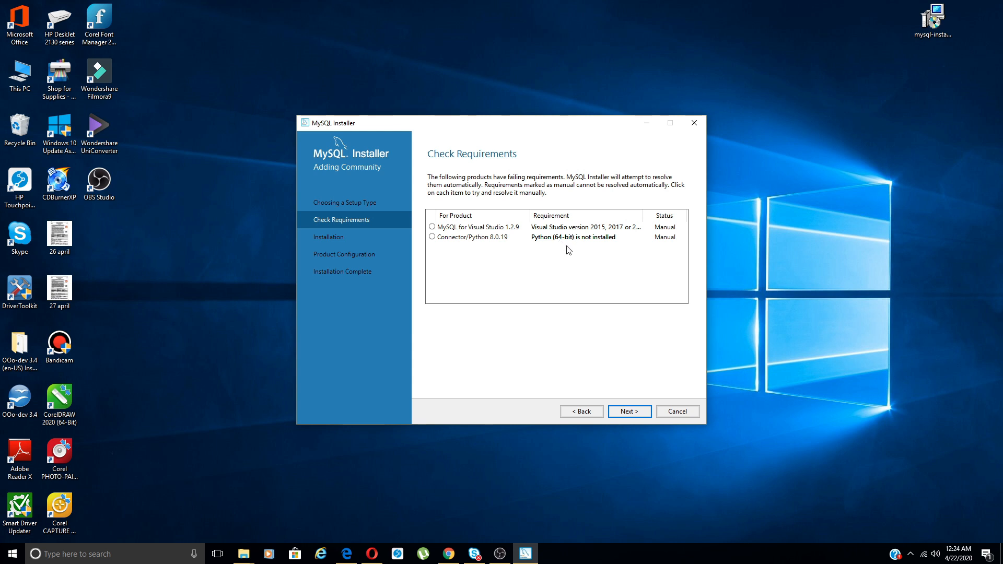
Step: Decline to continue without the missing requirements and inspect the requirement details for MySQL for Visual Studio 1.2.9 and Connector/Python 8.0.19
click(633, 410)
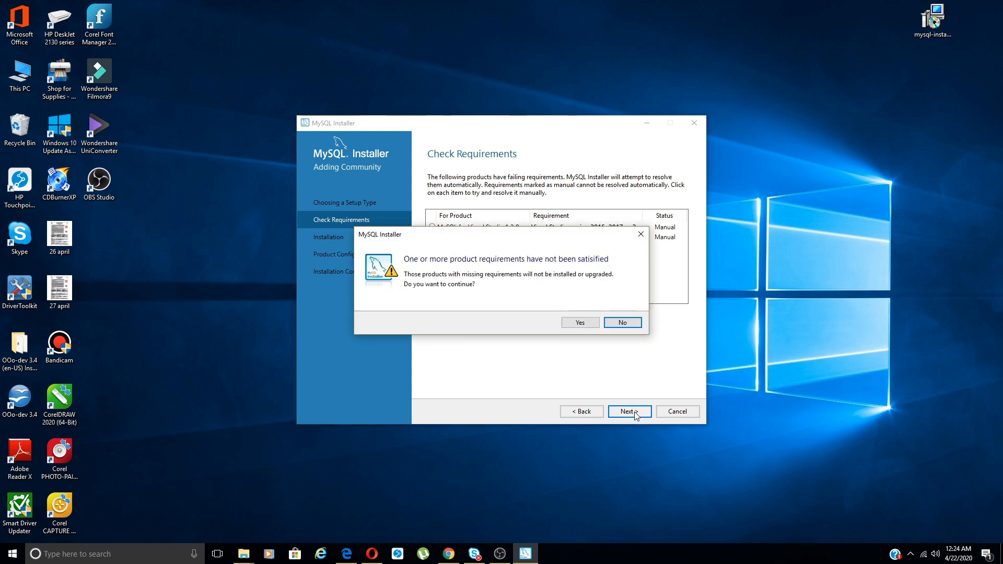
click(621, 323)
click(449, 230)
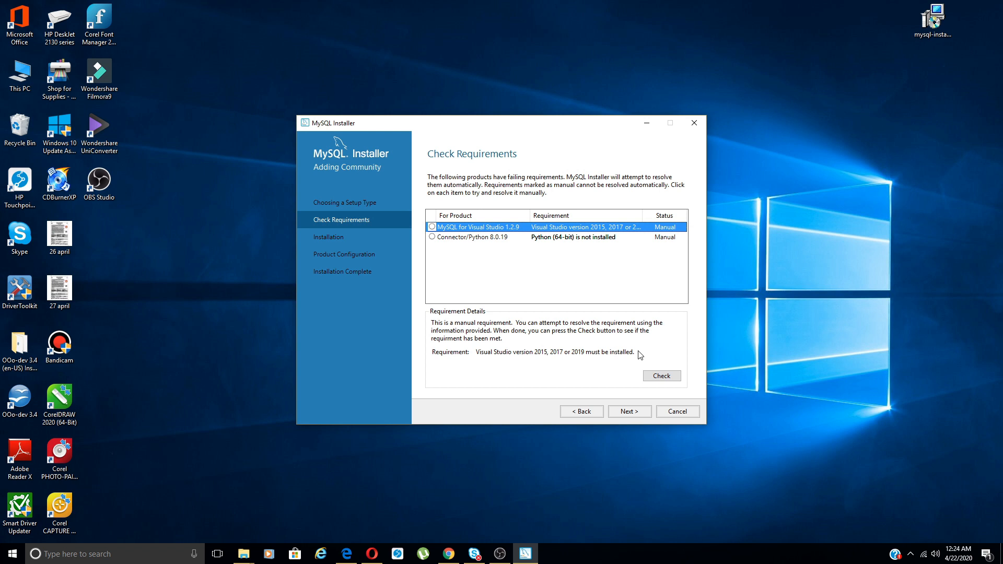
click(598, 241)
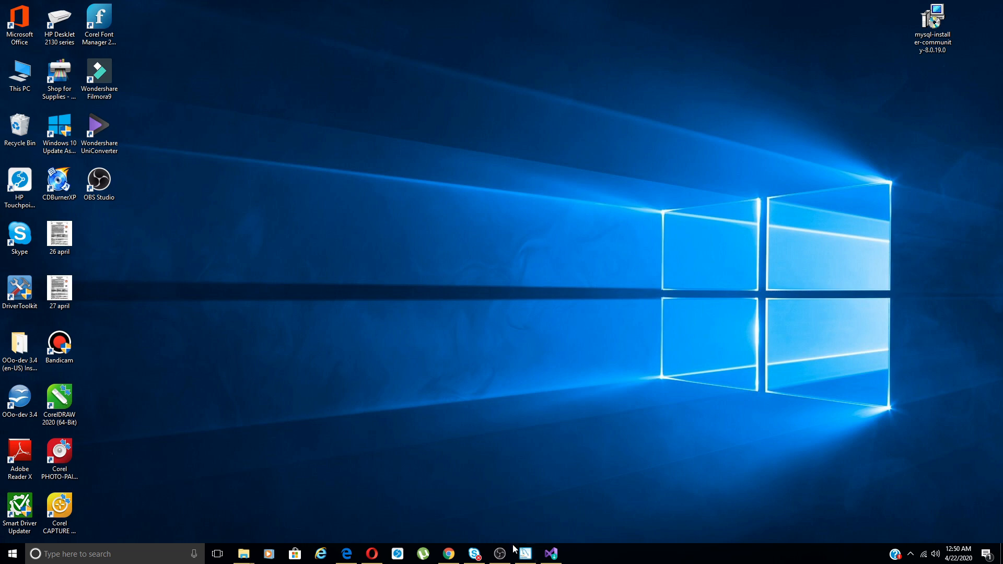
Step: Return to the MySQL Installer window and execute the installation of all listed products
mouse_move(523, 557)
click(525, 522)
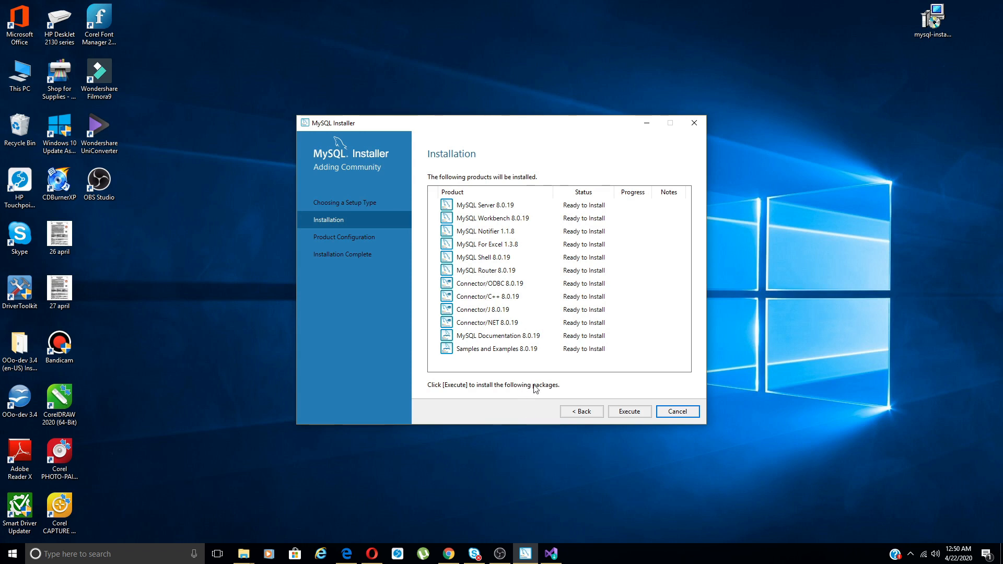
click(625, 412)
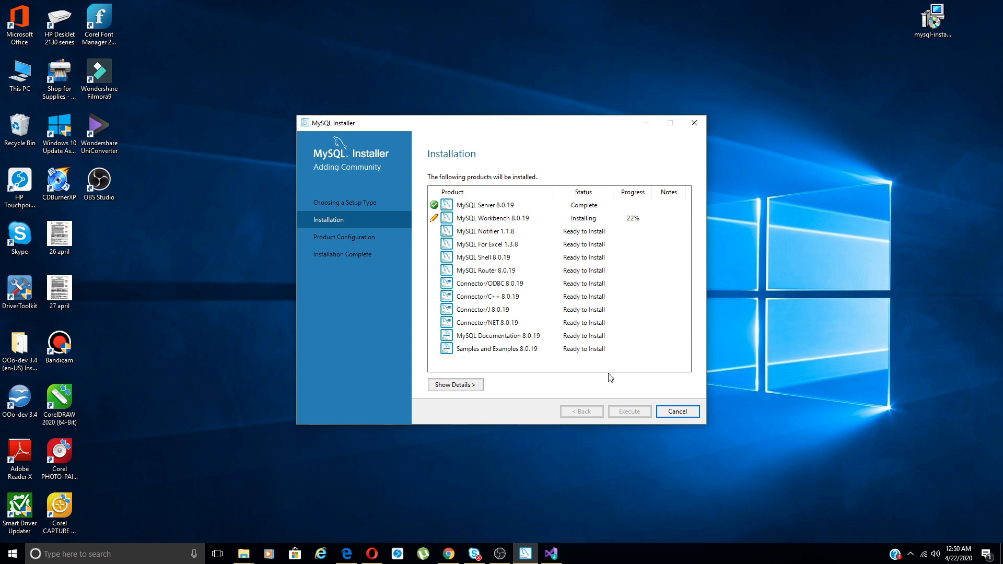
click(525, 554)
click(525, 553)
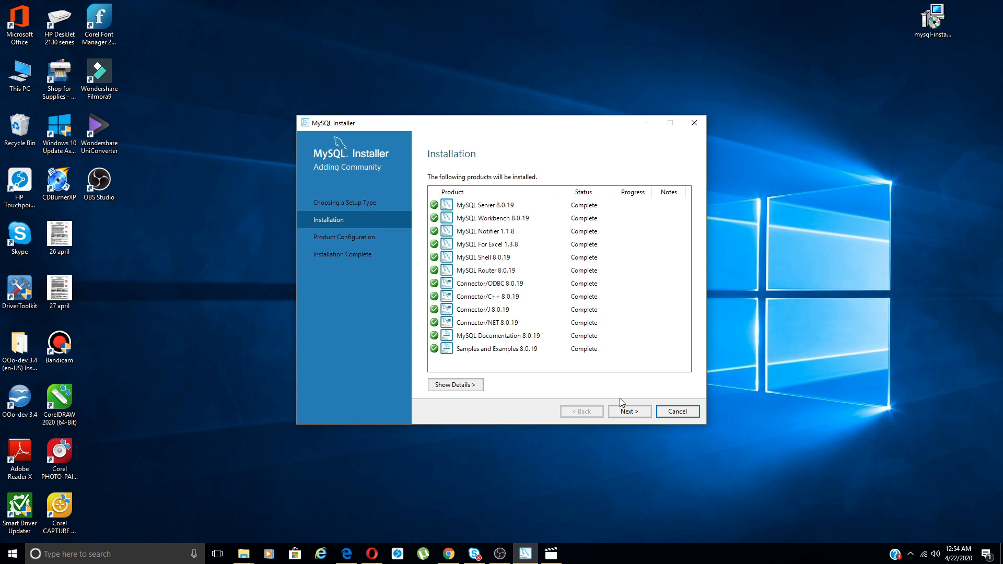
Step: Proceed to the MySQL Server configuration and accept Standalone MySQL Server / Classic MySQL Replication for high availability
click(629, 413)
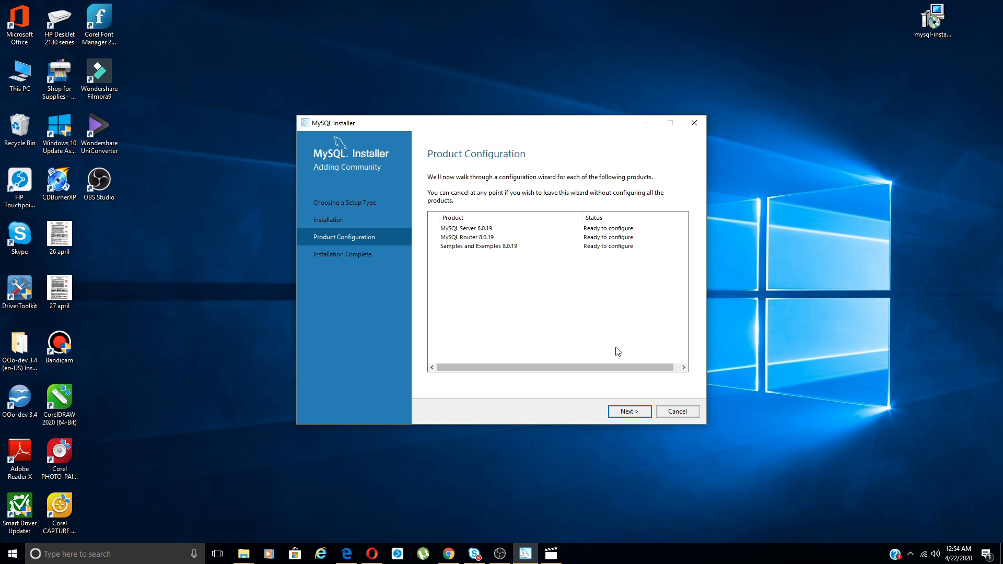
click(632, 411)
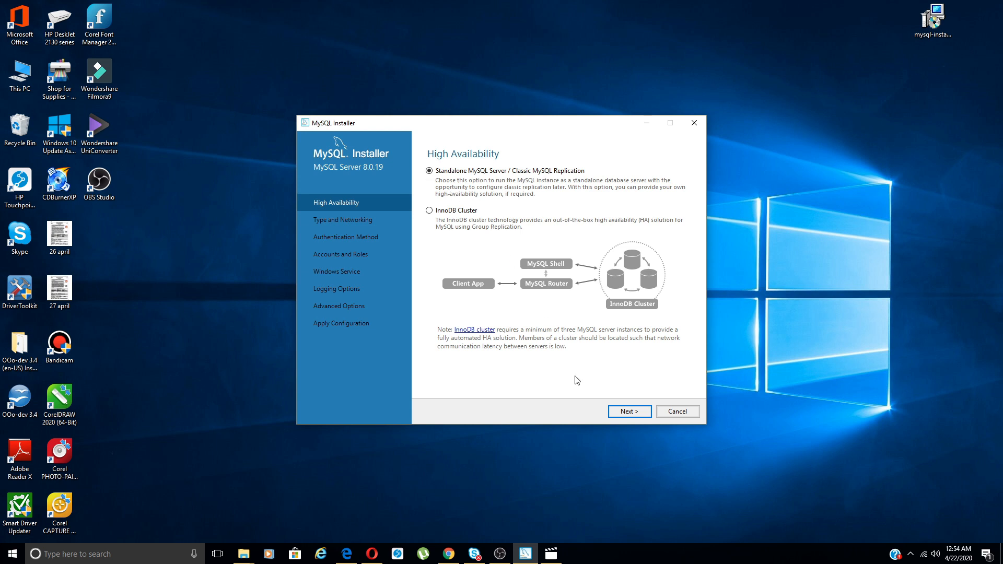
click(629, 411)
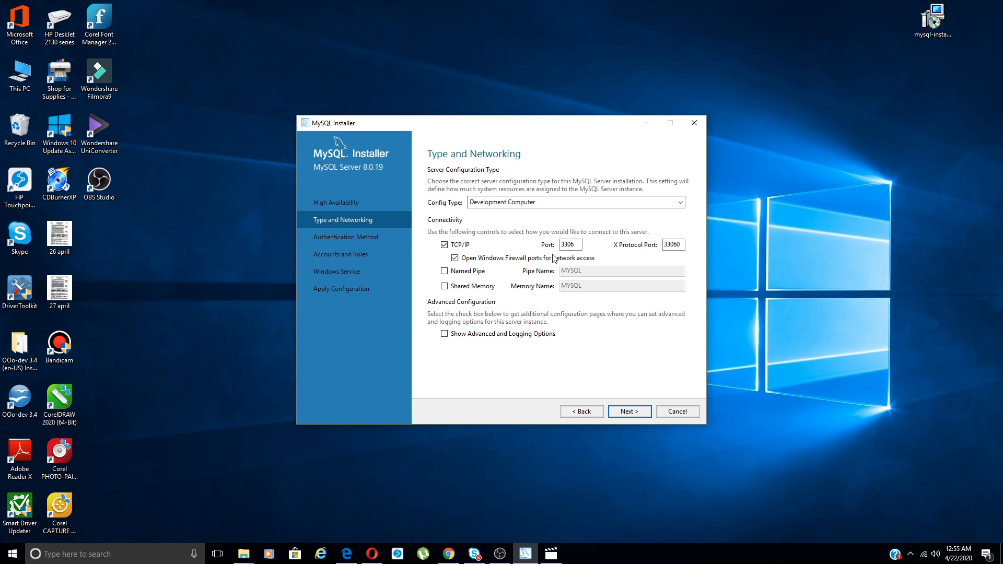
Step: Accept the Development Computer config type with TCP/IP port 3306, and keep strong password encryption as the authentication method
click(575, 202)
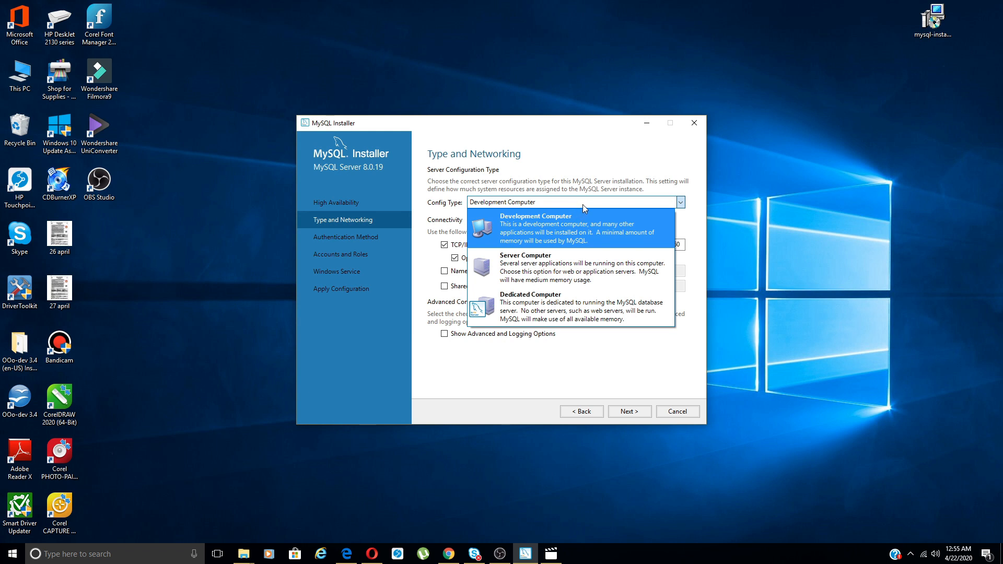
click(582, 206)
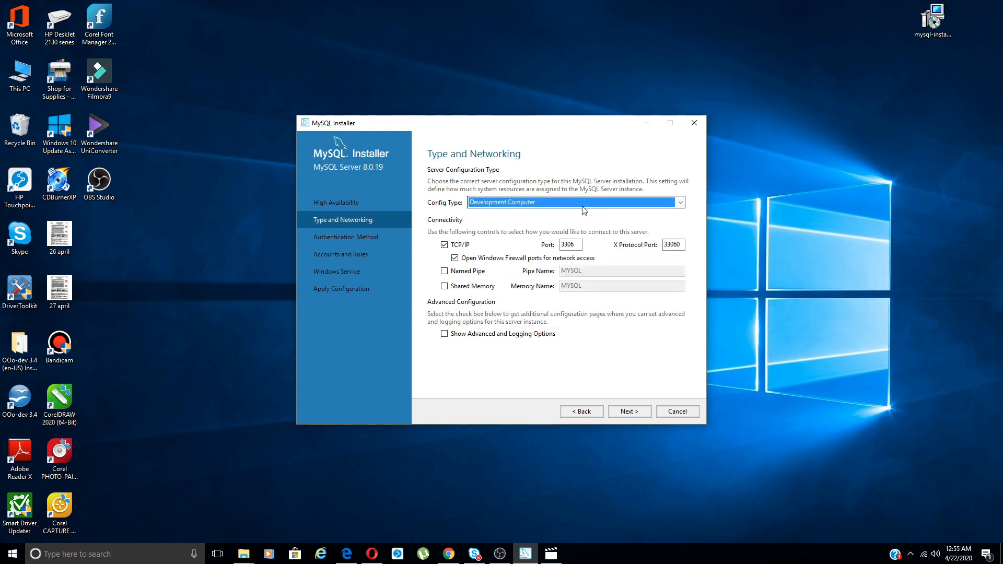
click(575, 244)
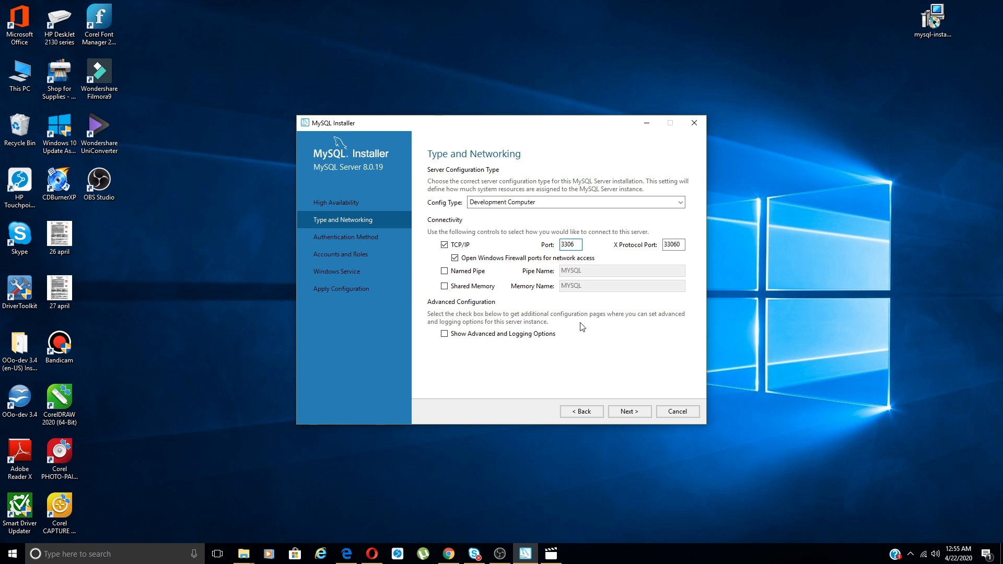
click(618, 410)
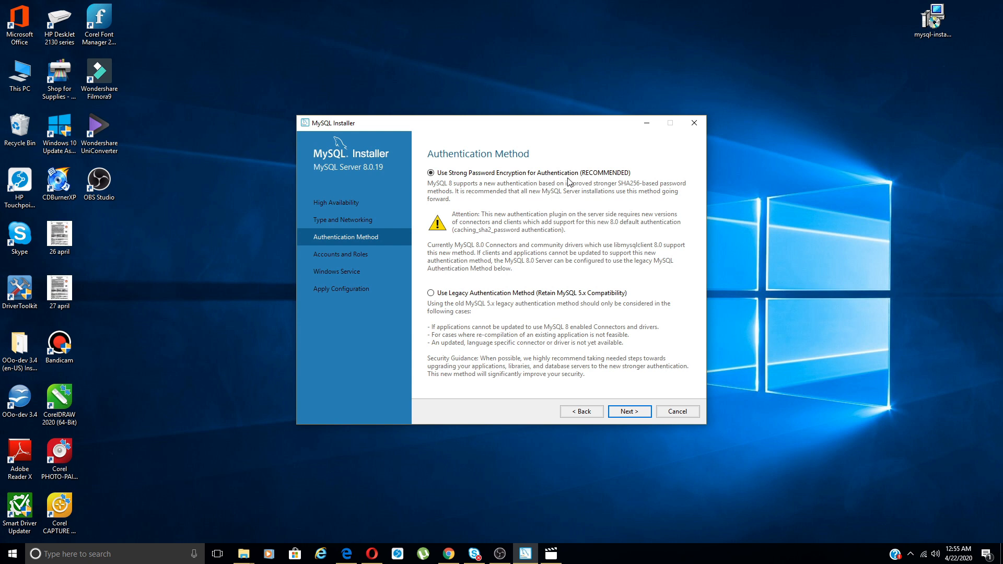
click(643, 412)
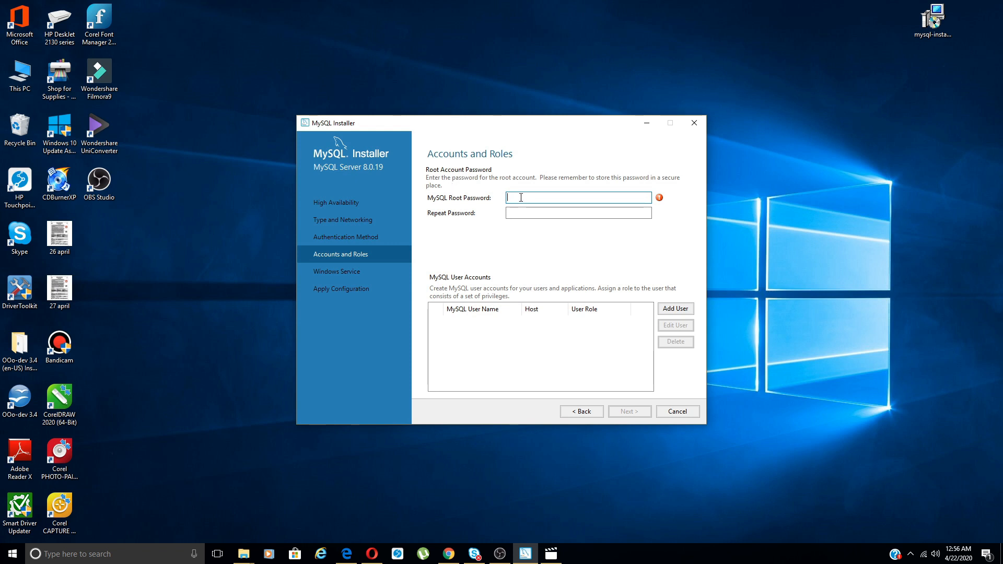
Step: Enter the MySQL root password and repeat it, extending both entries by one character
text(•••••)
key(Tab)
text(•••)
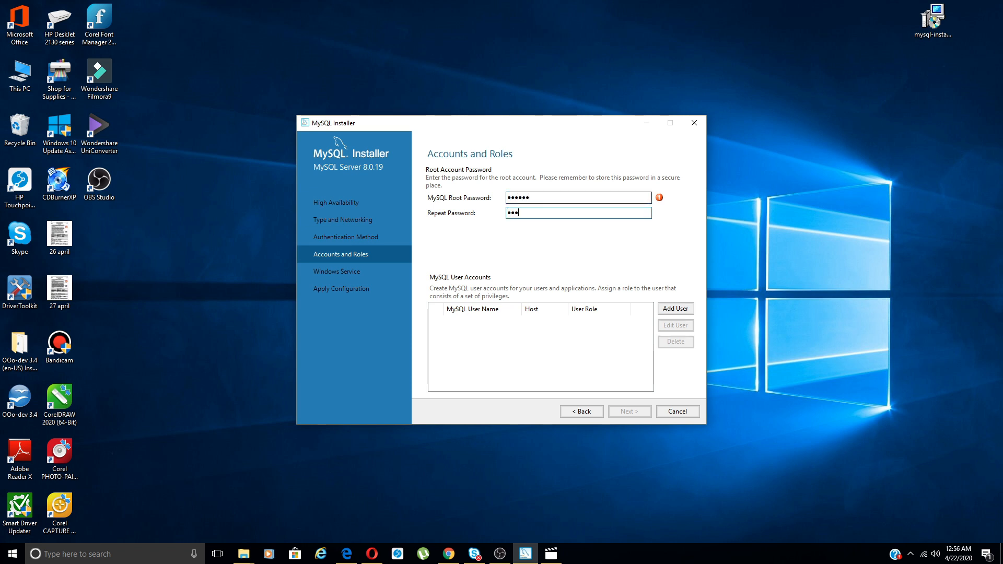
text(•••)
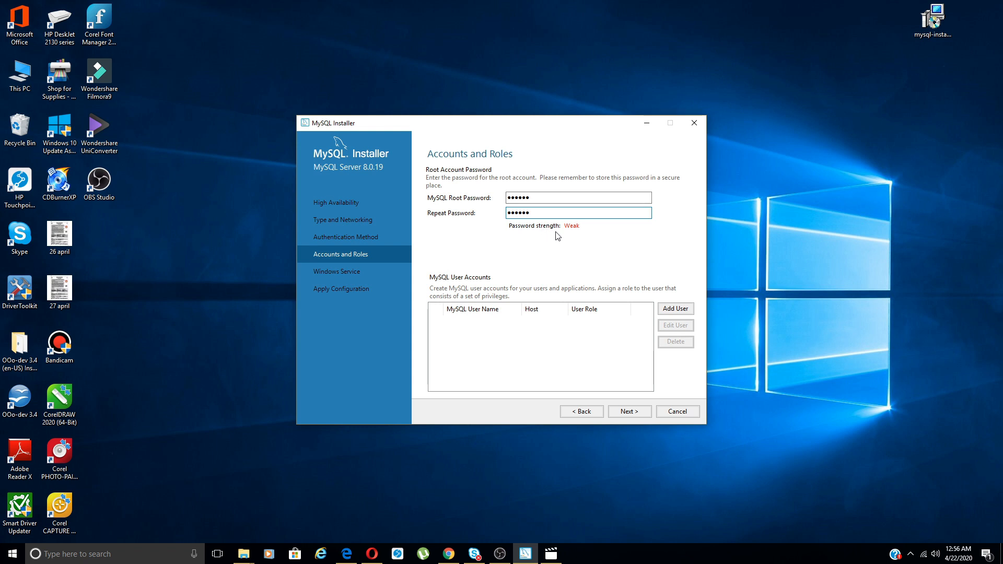
click(537, 199)
text(1)
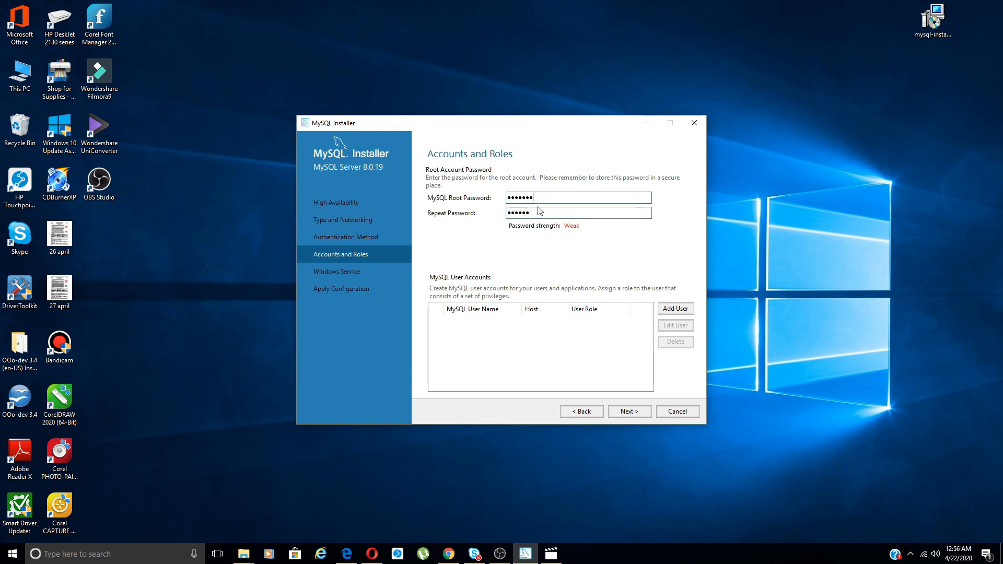
click(539, 211)
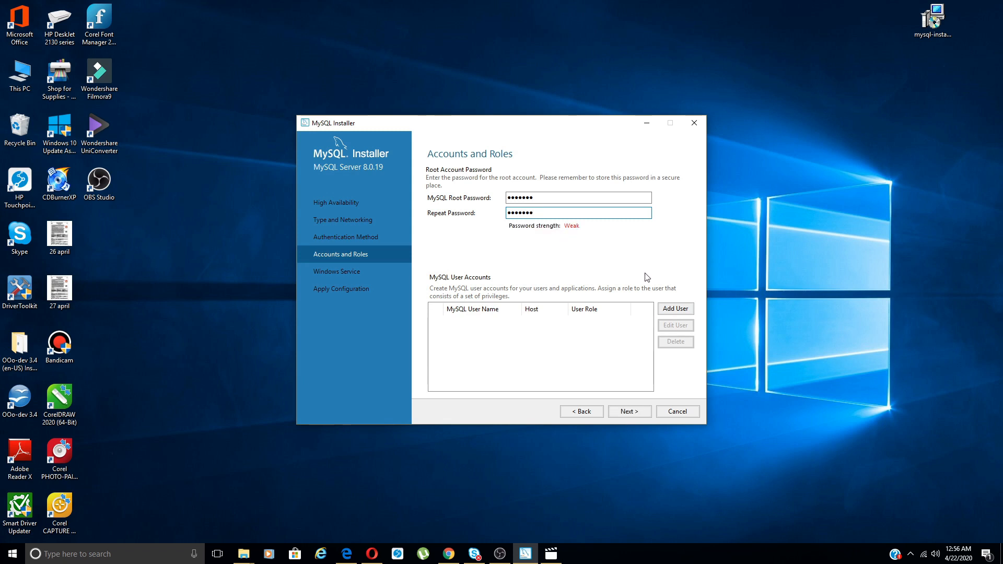
Step: Start a new MySQL user account named codem with host <All Hosts (%)> and the DB Admin role
click(671, 308)
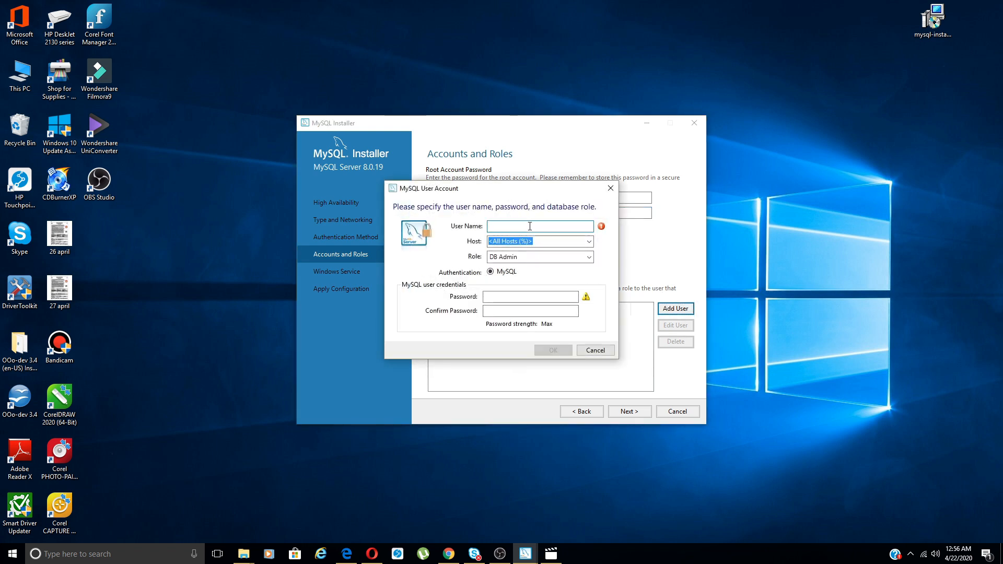
text(code)
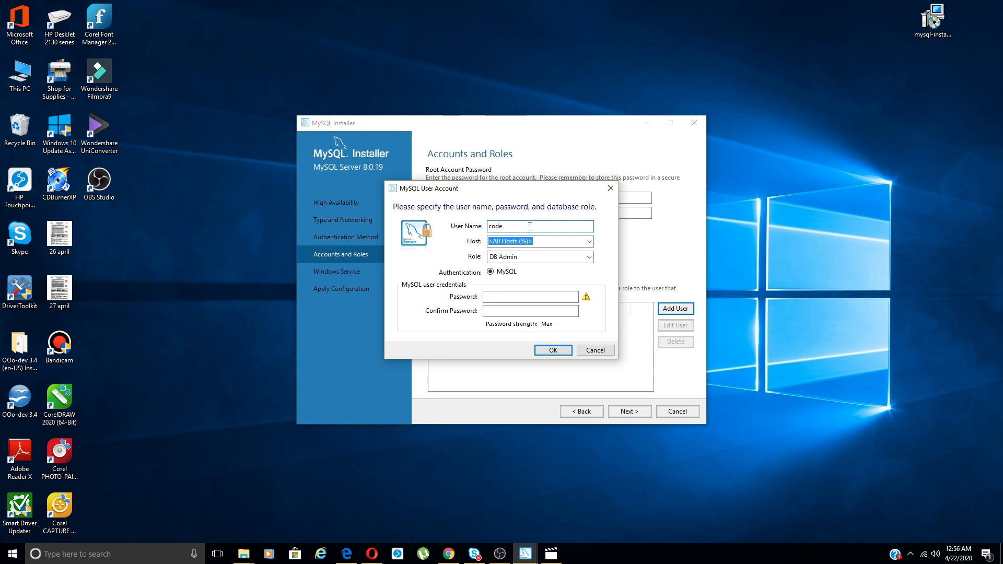
text(m)
click(589, 242)
click(589, 243)
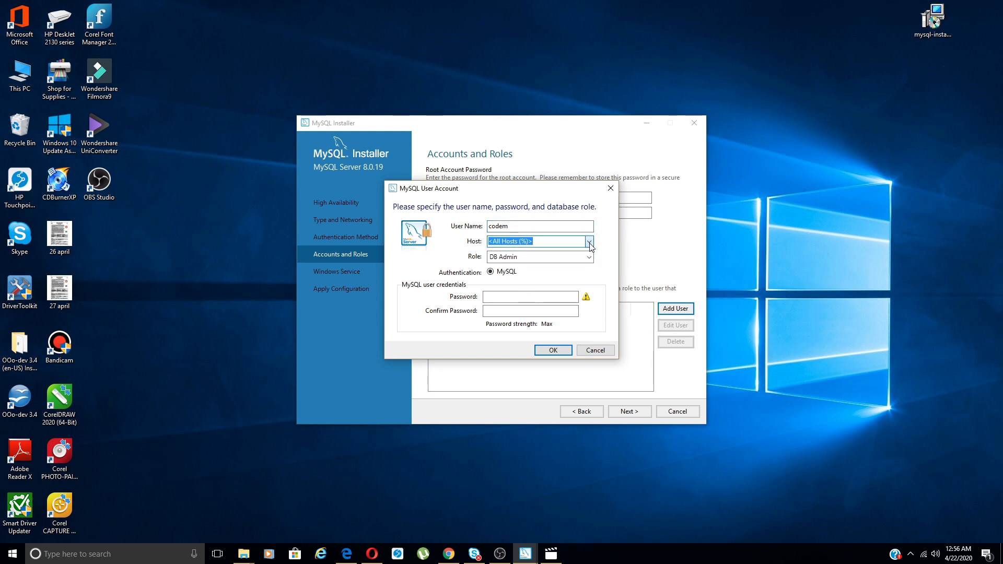
click(589, 243)
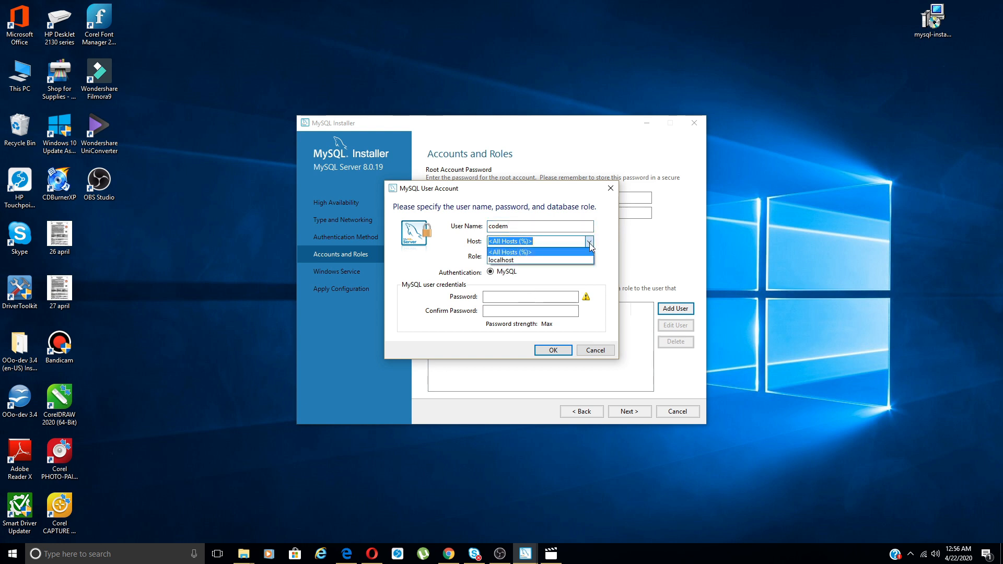
click(589, 243)
click(589, 257)
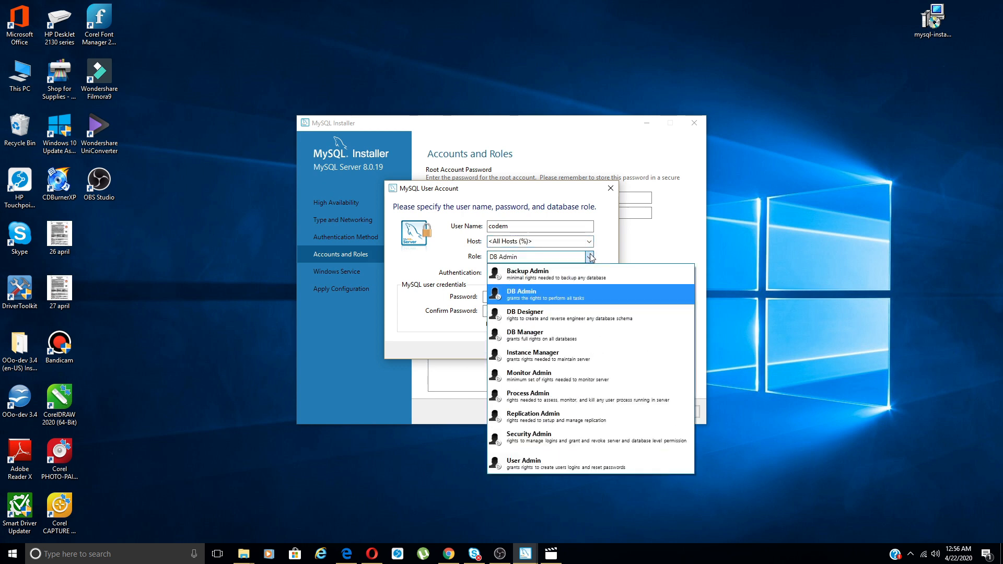
click(585, 293)
Step: Enter and confirm the new user's password, add the account, and select it in the user accounts list
click(548, 296)
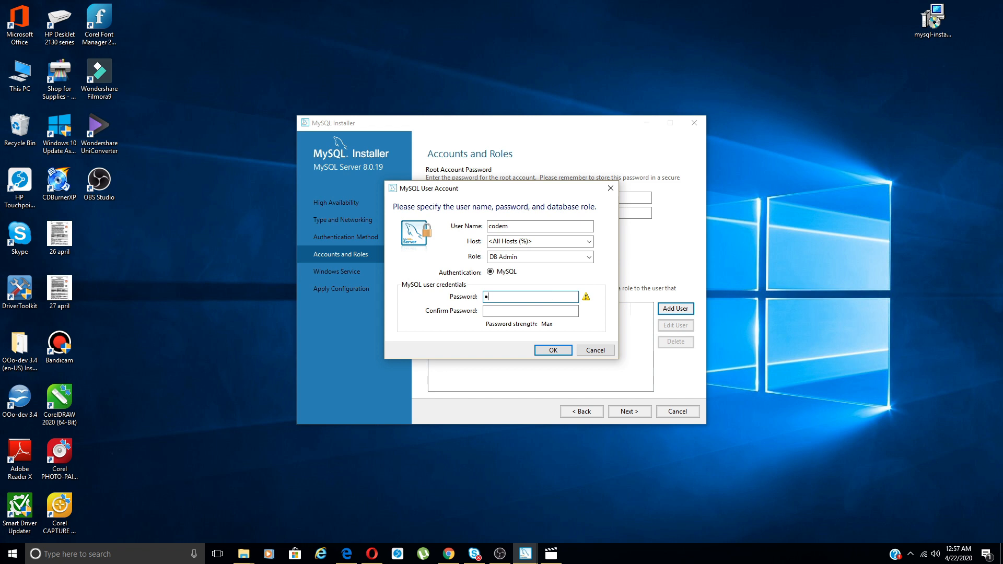
text(****)
key(Tab)
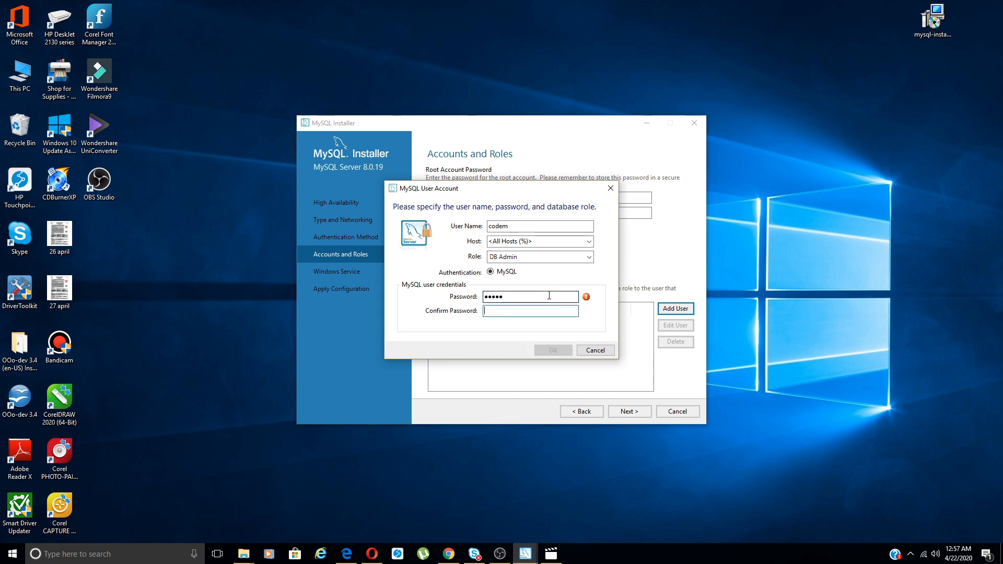
text(*****)
click(556, 350)
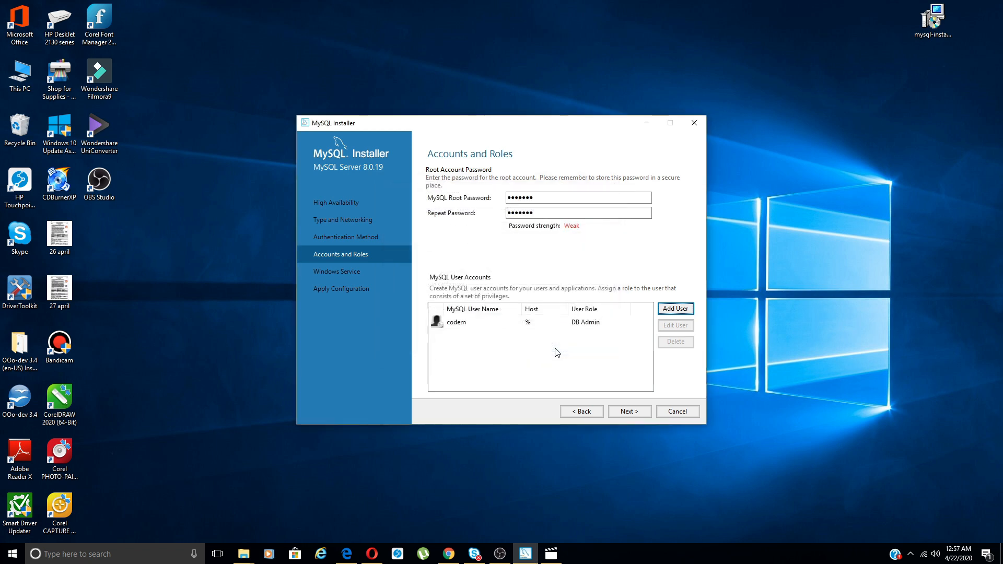
click(490, 327)
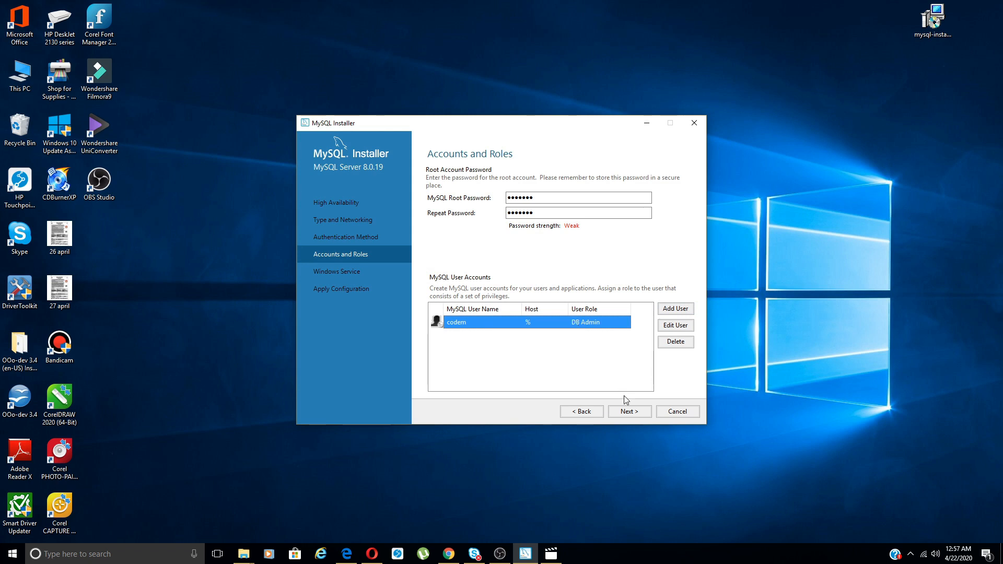
Step: Accept the Windows service MySQL80 under the Standard System Account, then execute and finish the MySQL Server configuration
click(629, 412)
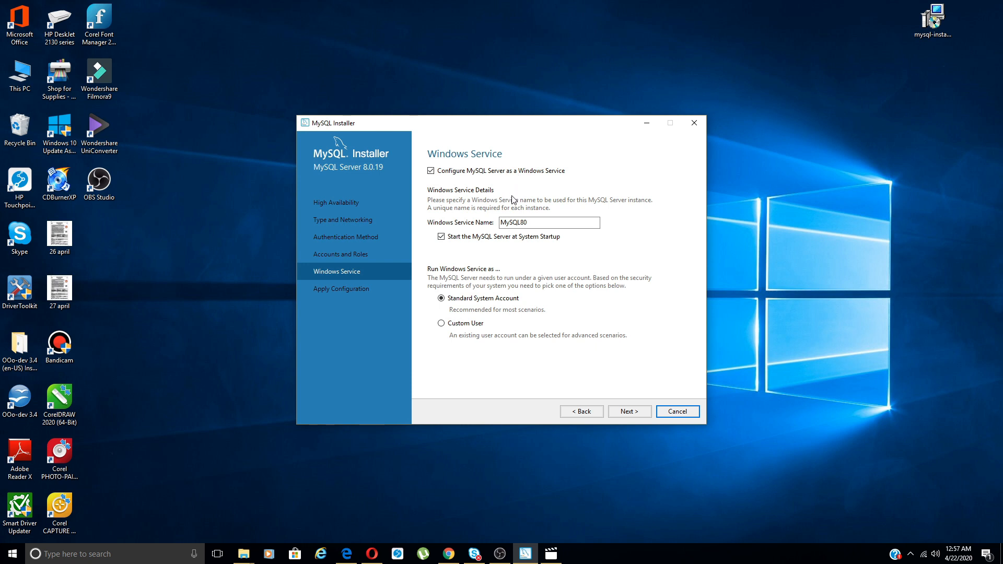
click(637, 413)
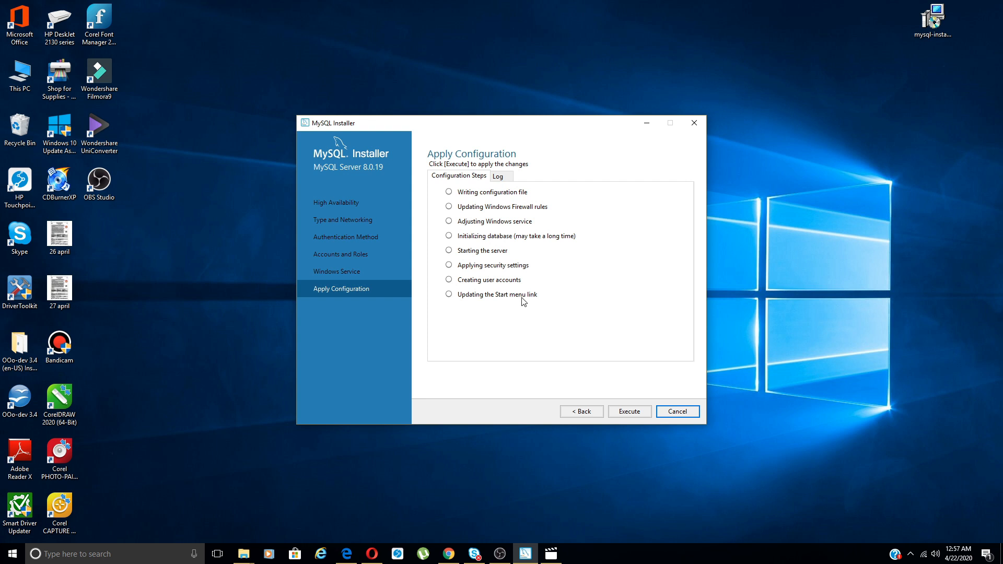
click(624, 410)
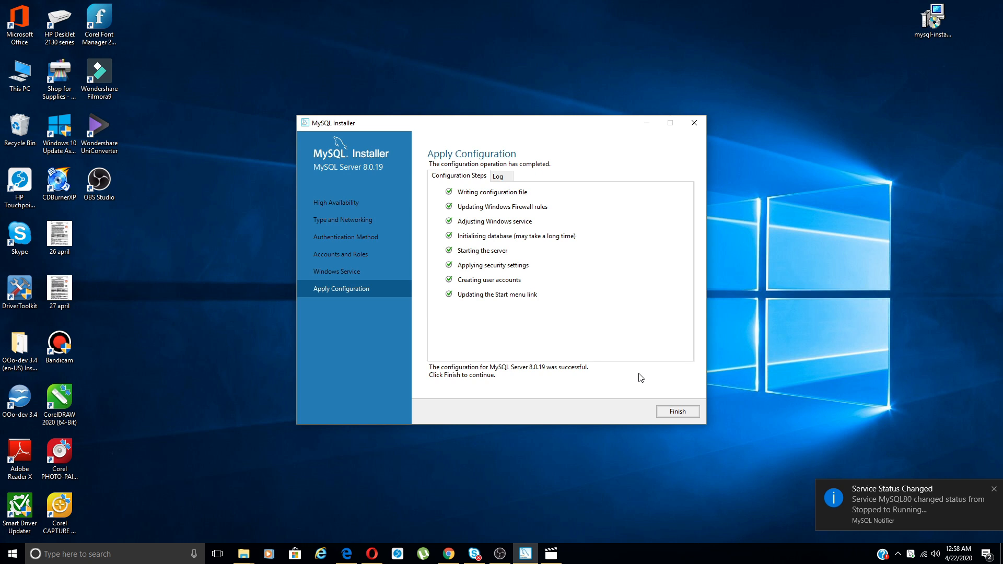
click(675, 412)
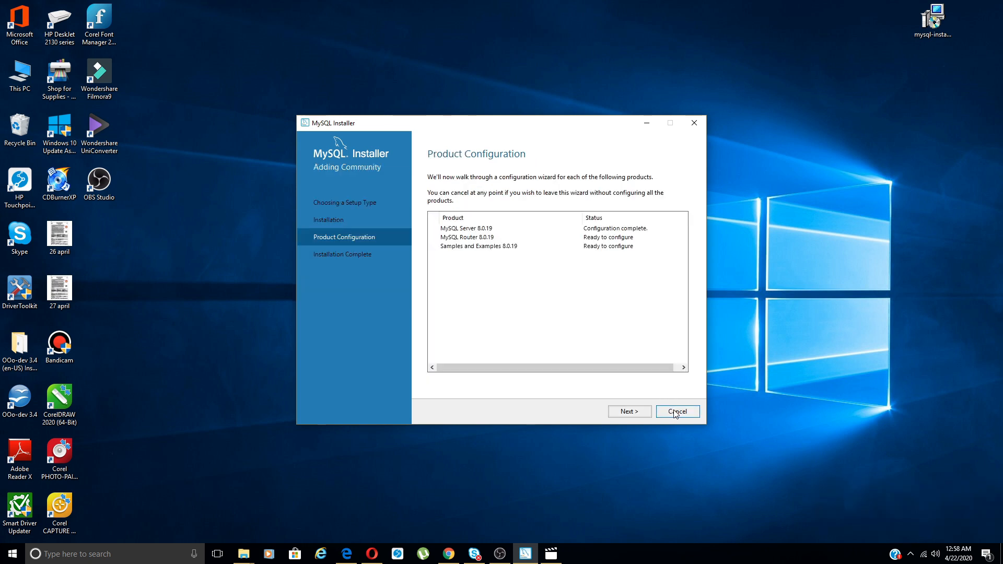
Step: Finish the MySQL Router configuration without InnoDB cluster bootstrapping and continue to the Samples and Examples configuration
click(636, 413)
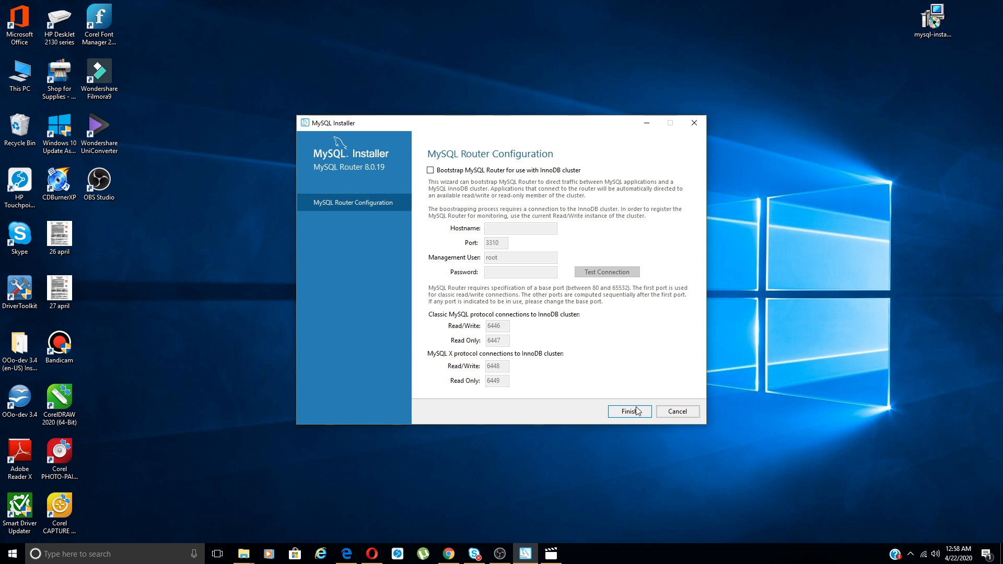
click(637, 411)
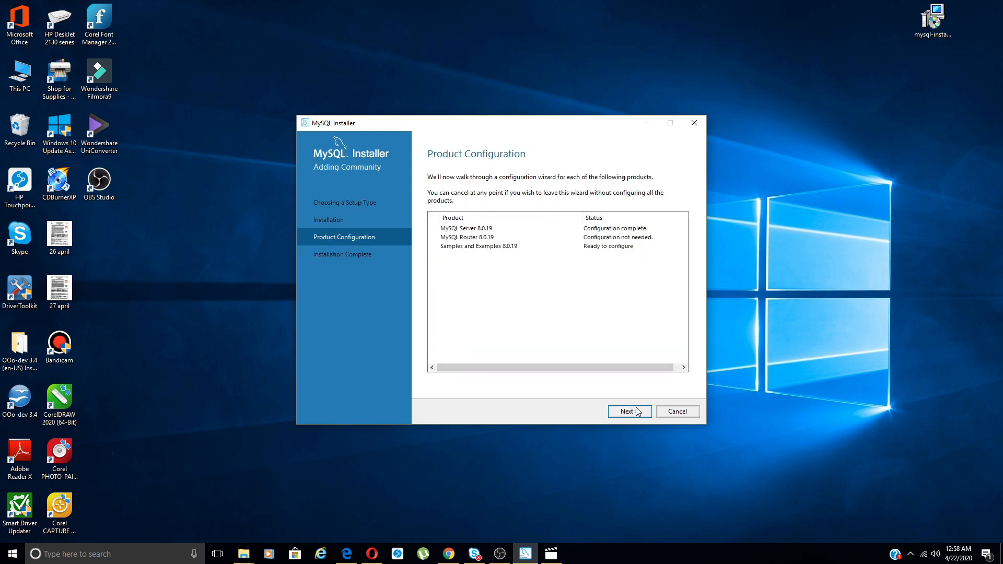
click(628, 411)
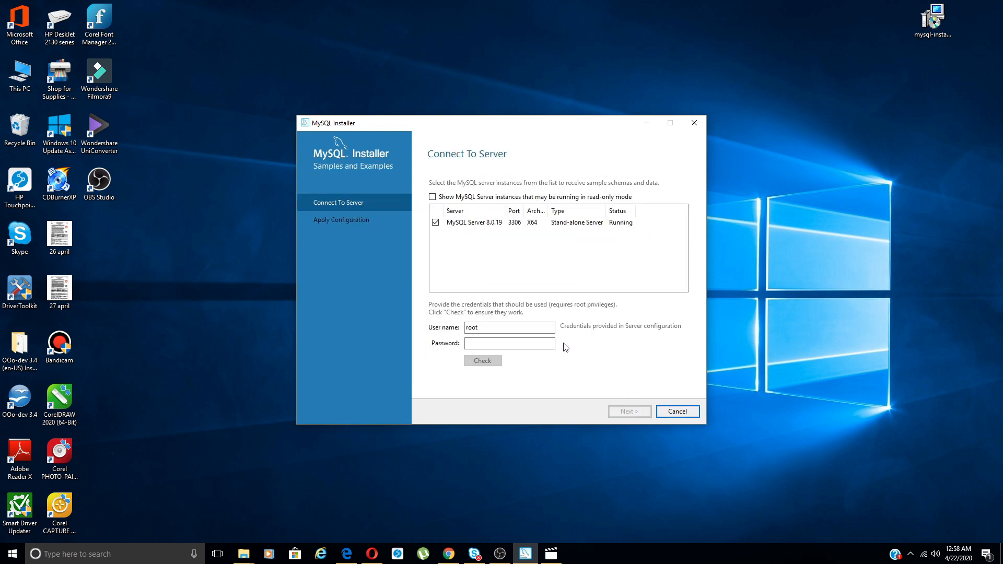
Step: Enter the root password for MySQL Server 8.0.19 and check the connection credentials
click(532, 342)
text(******)
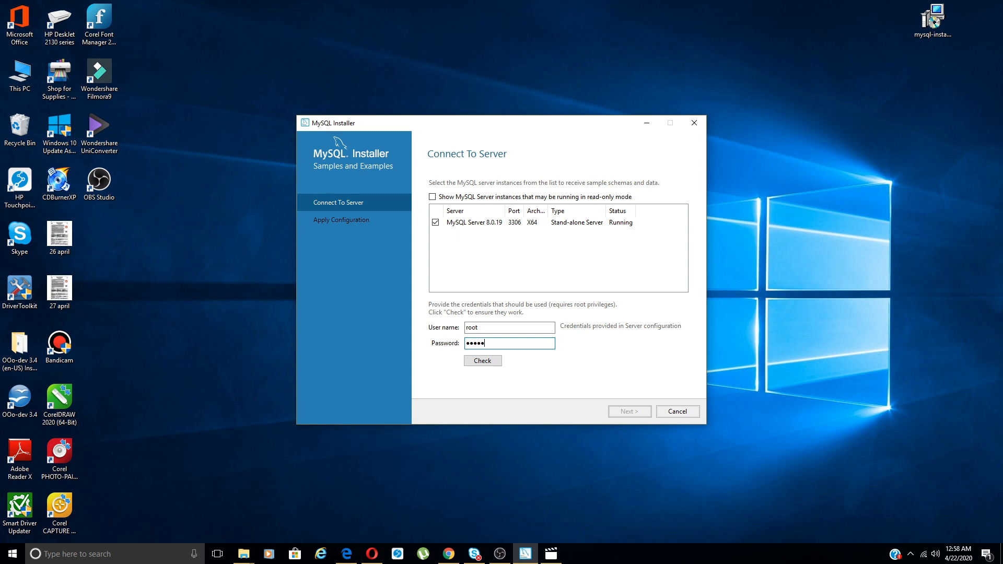
text(*)
click(500, 362)
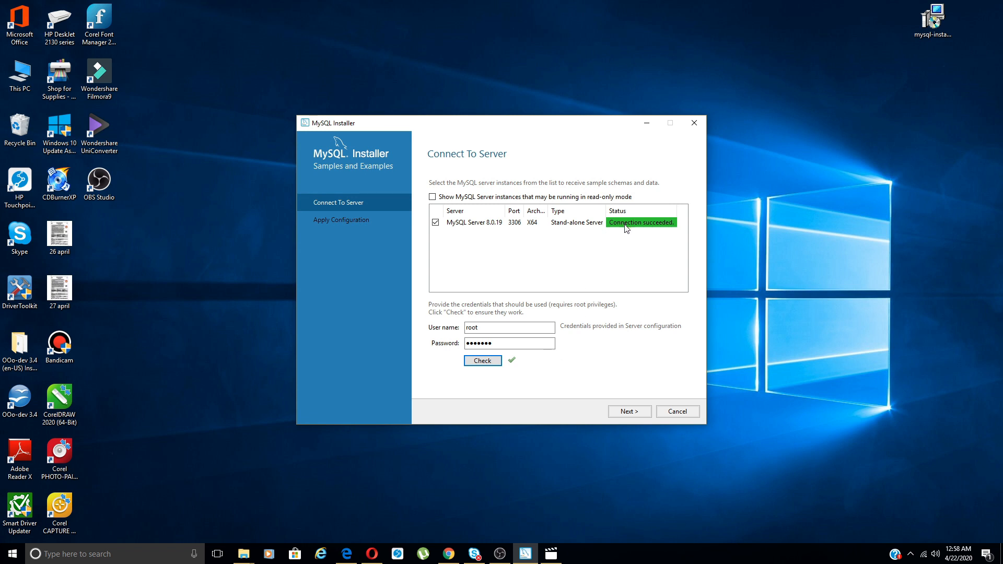
Step: Execute and finish the Samples and Examples configuration on the connected server
click(637, 406)
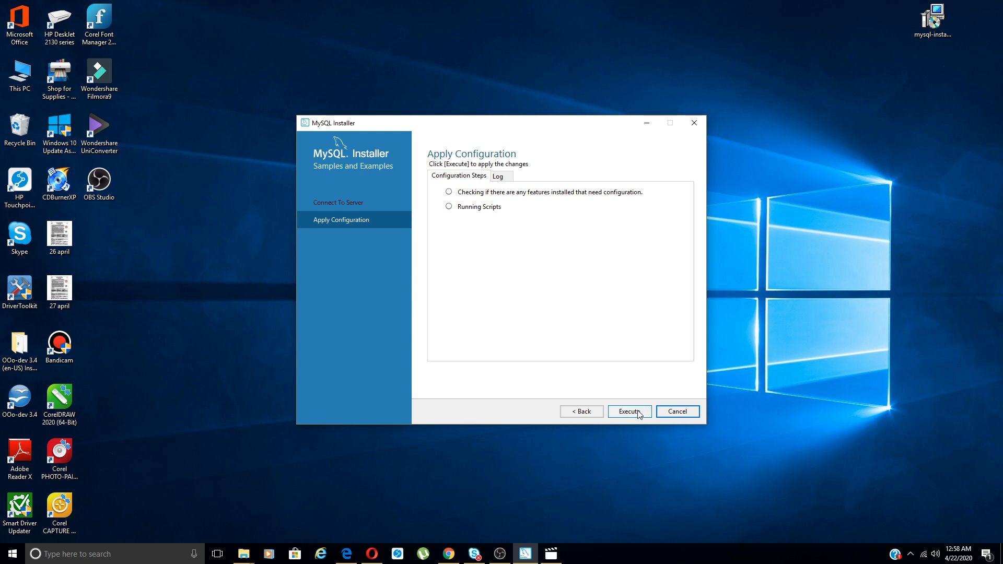
click(638, 412)
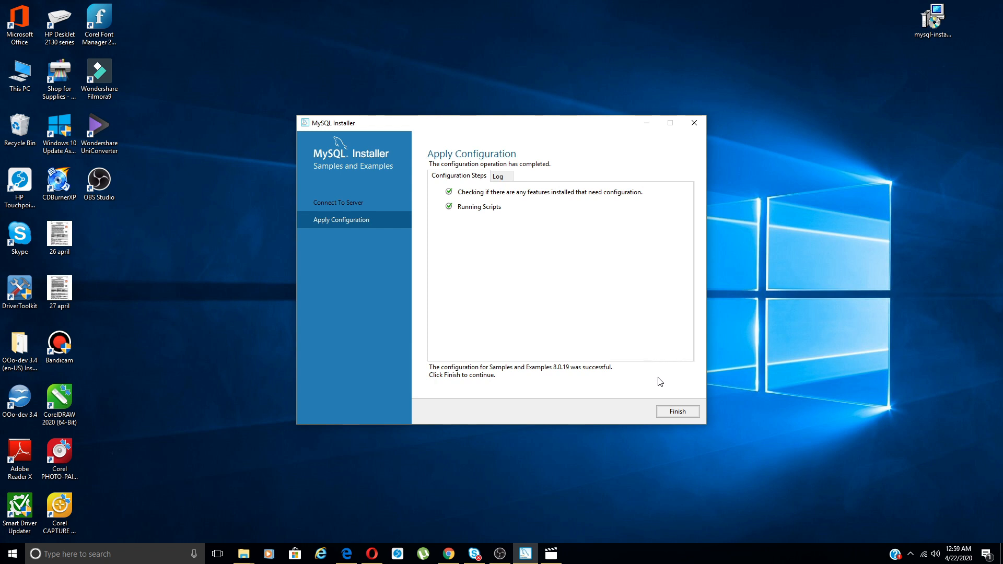
click(678, 411)
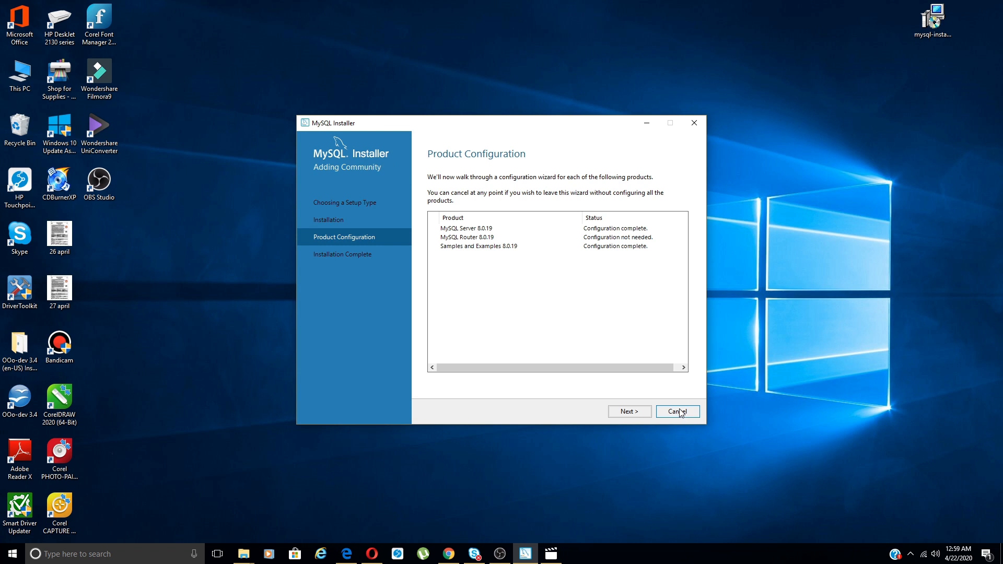
Step: Complete the installation with MySQL Workbench and MySQL Shell set to start, and move Workbench aside to view both windows
click(646, 414)
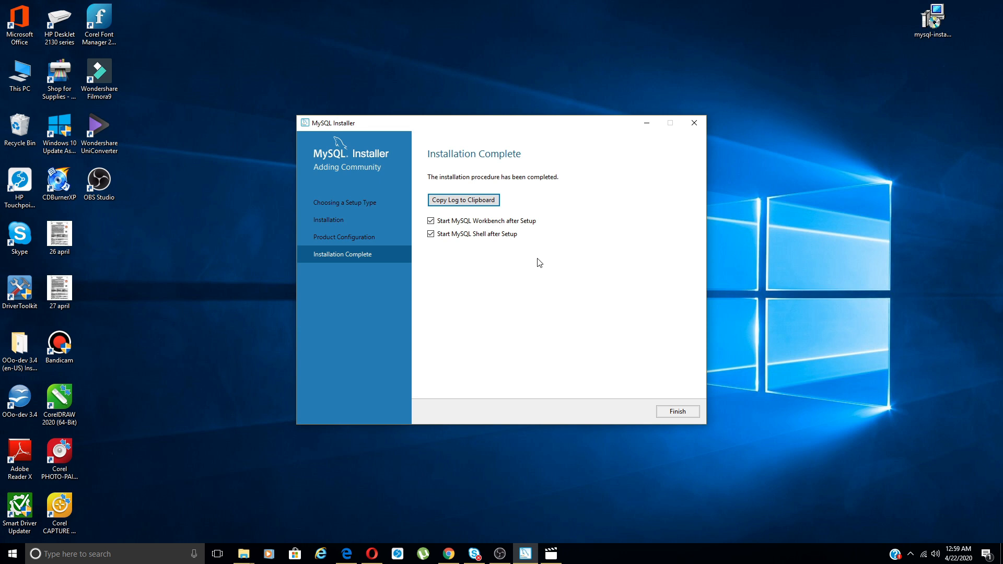
click(677, 412)
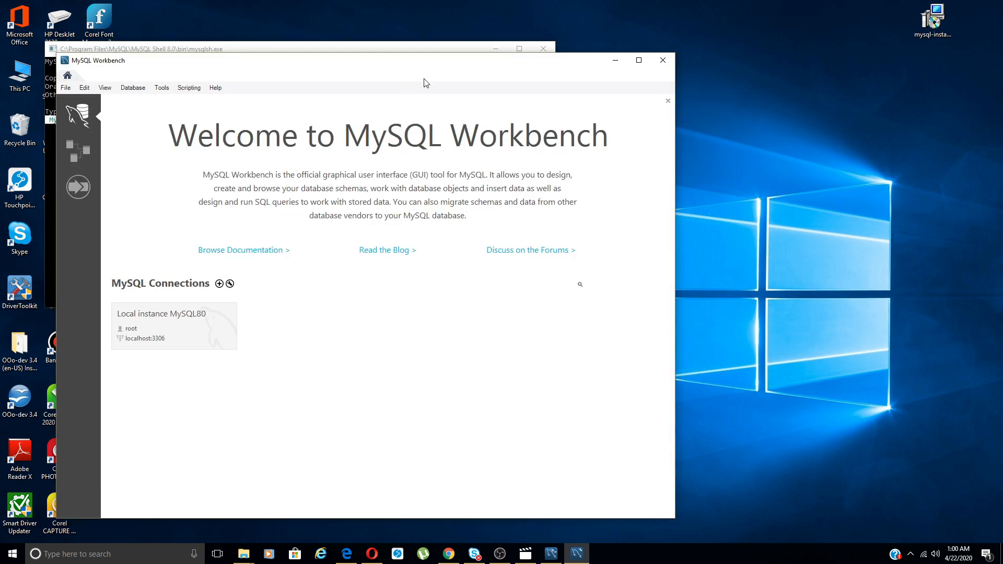
drag(441, 74, 721, 68)
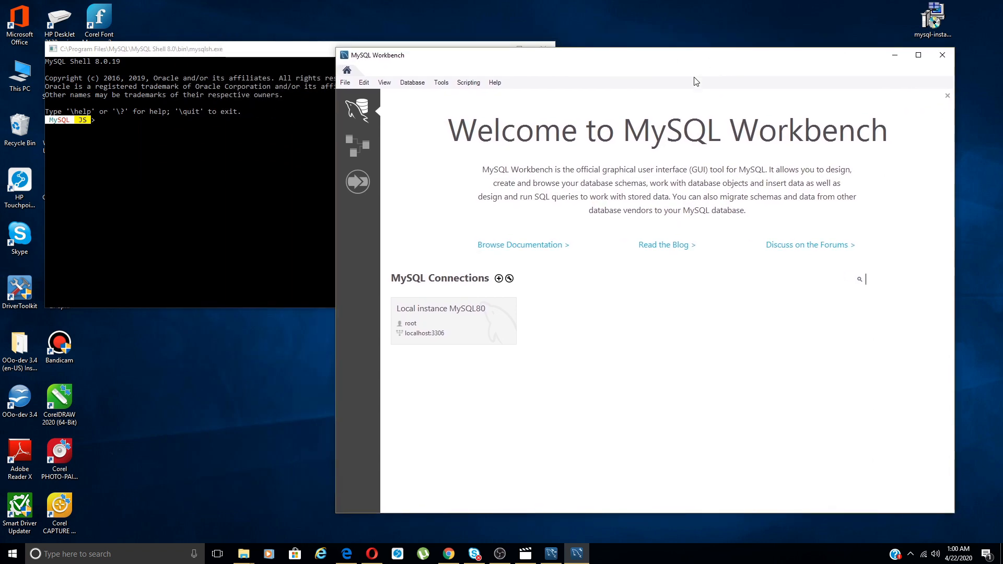
click(201, 127)
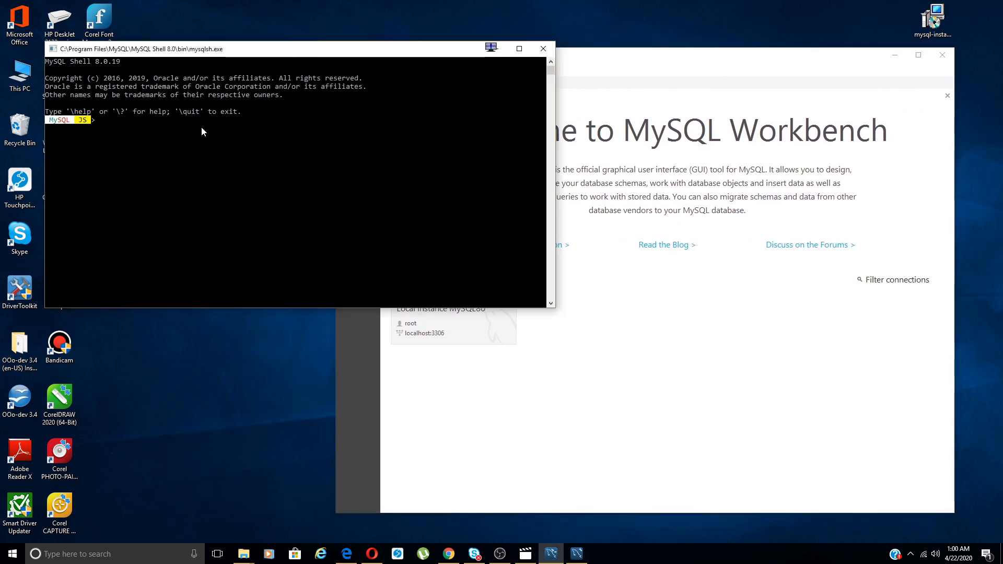
click(613, 265)
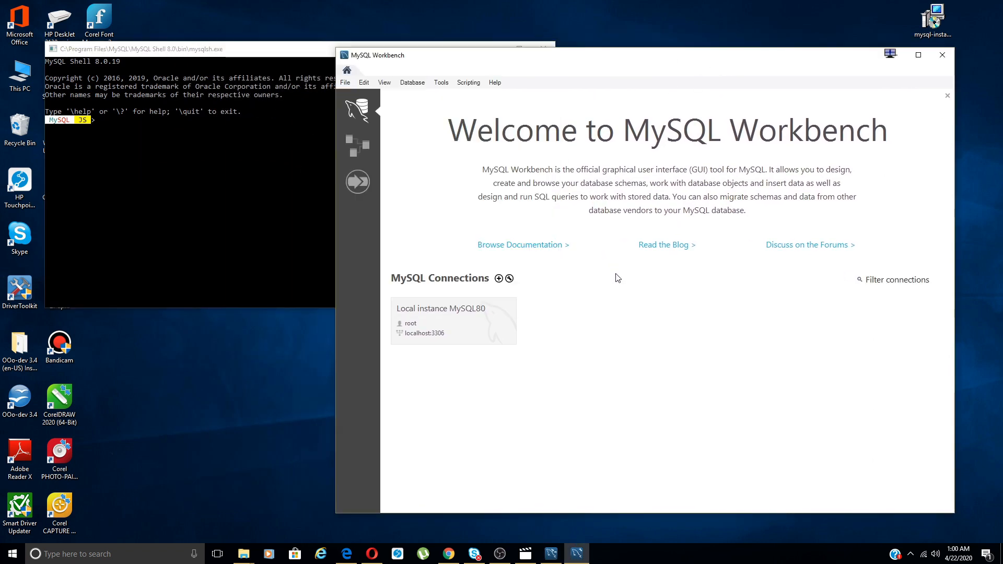
click(258, 194)
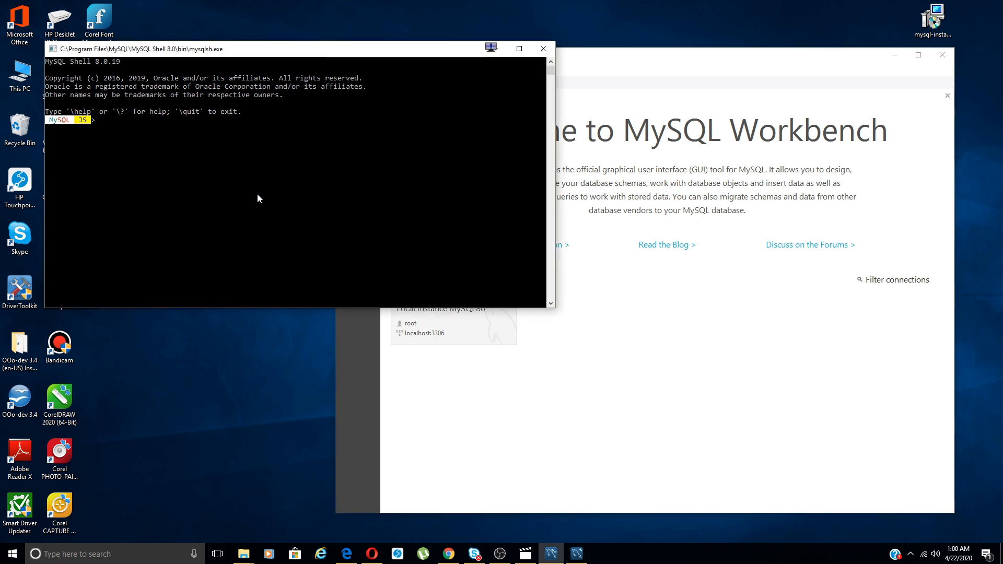
click(587, 298)
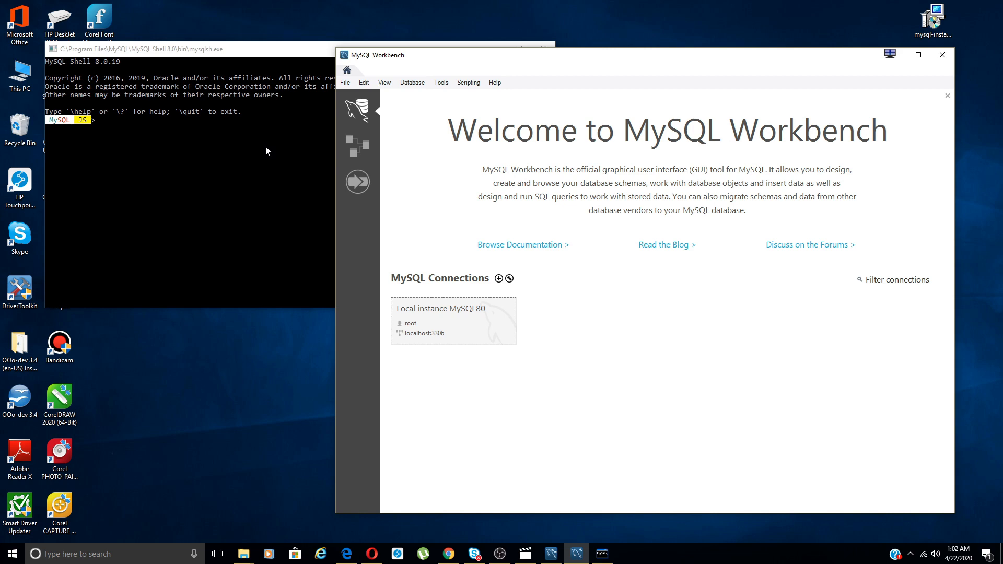
Step: Start a new database connection in MySQL Workbench using the stored connection Local instance MySQL80
click(412, 83)
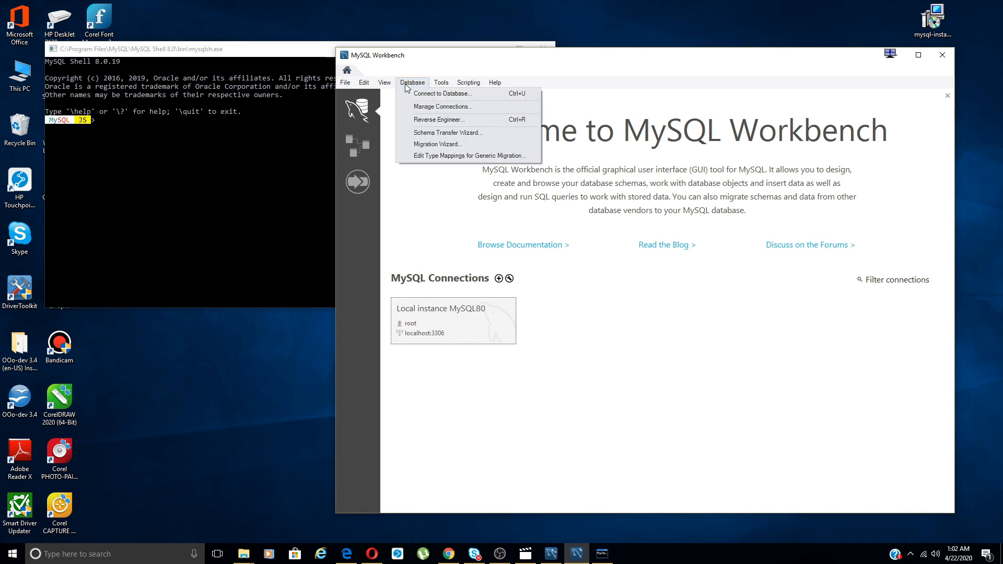
click(411, 95)
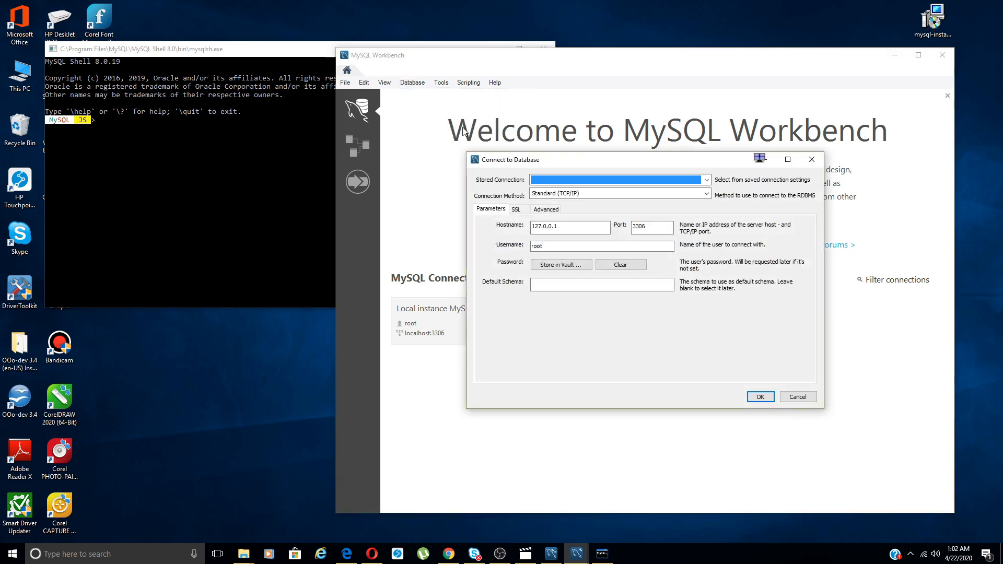
click(543, 181)
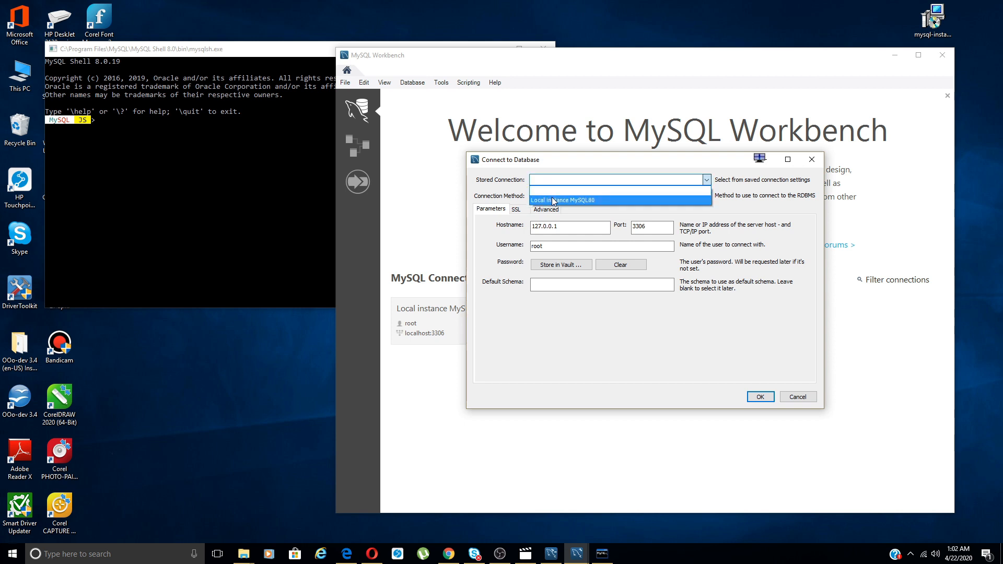
click(553, 200)
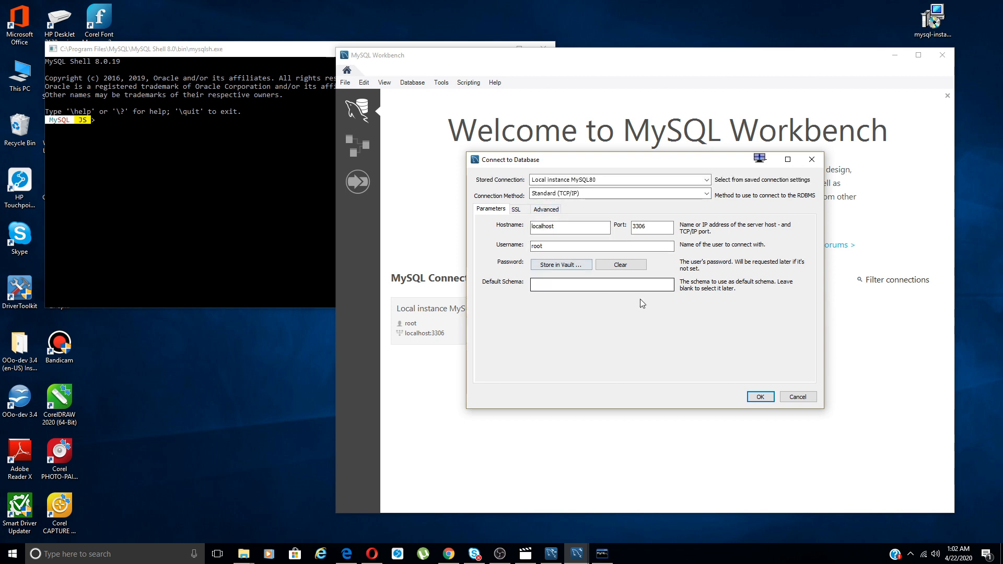
Step: Confirm the connection settings and enter the root password to connect to the MySQL server
click(758, 397)
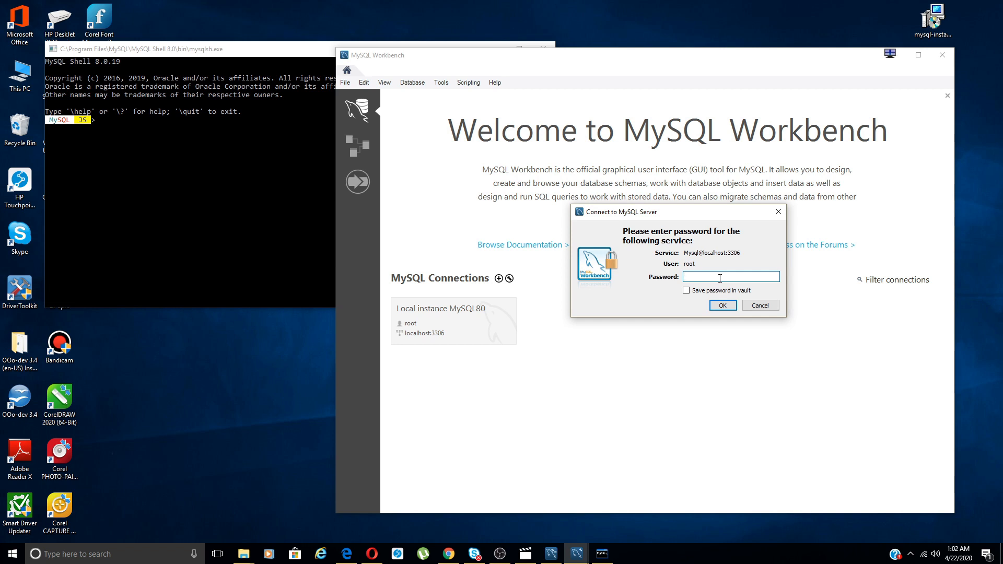
text(******)
click(722, 305)
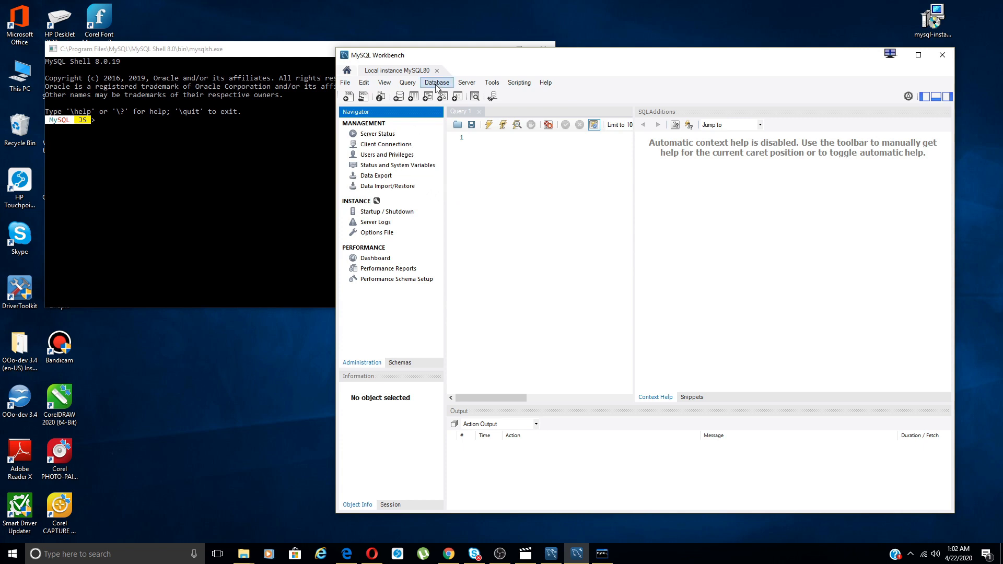
Step: Maximize the MySQL Workbench window and connect to the database again with the stored connection Local instance MySQL80
click(918, 55)
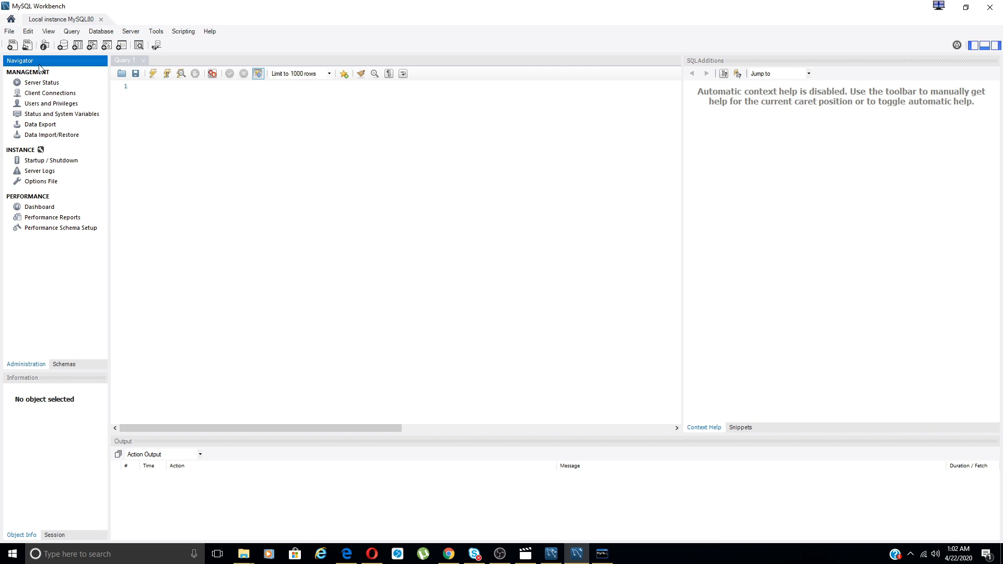
click(97, 33)
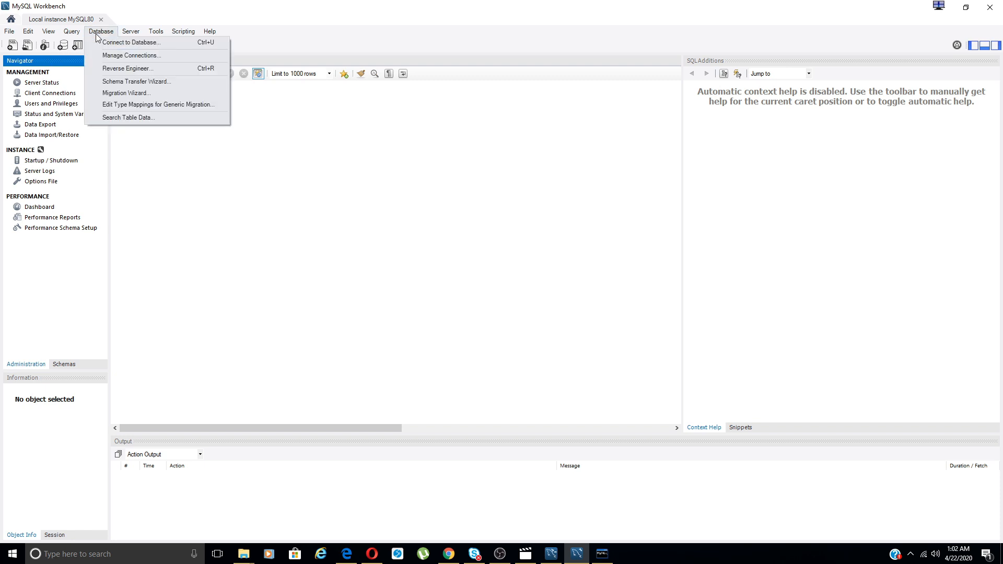
click(104, 43)
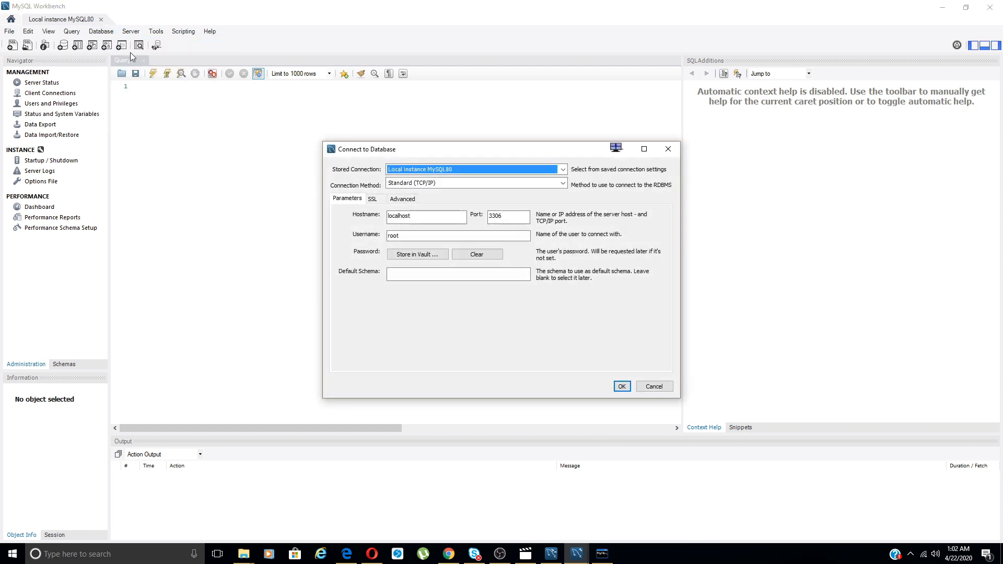
click(621, 386)
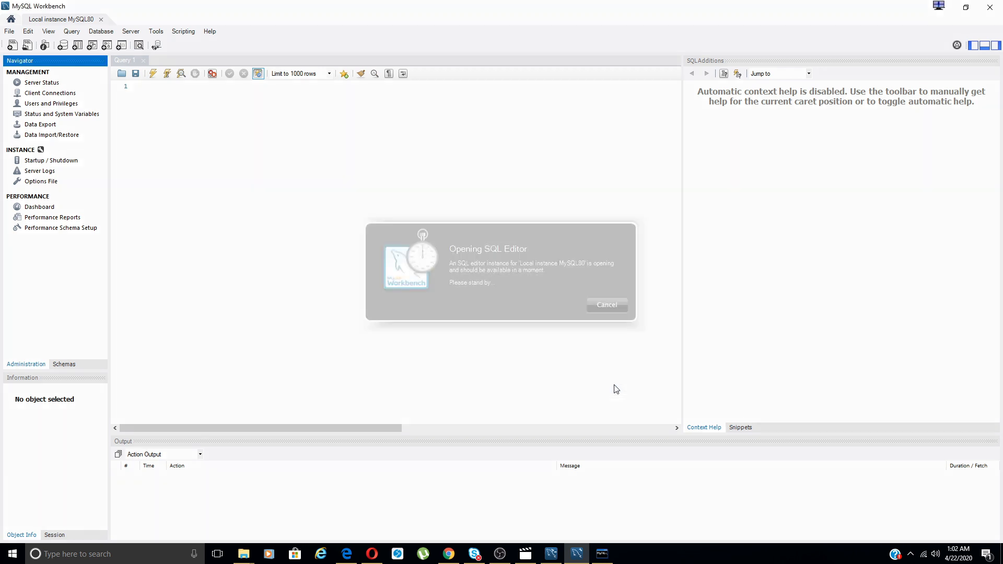